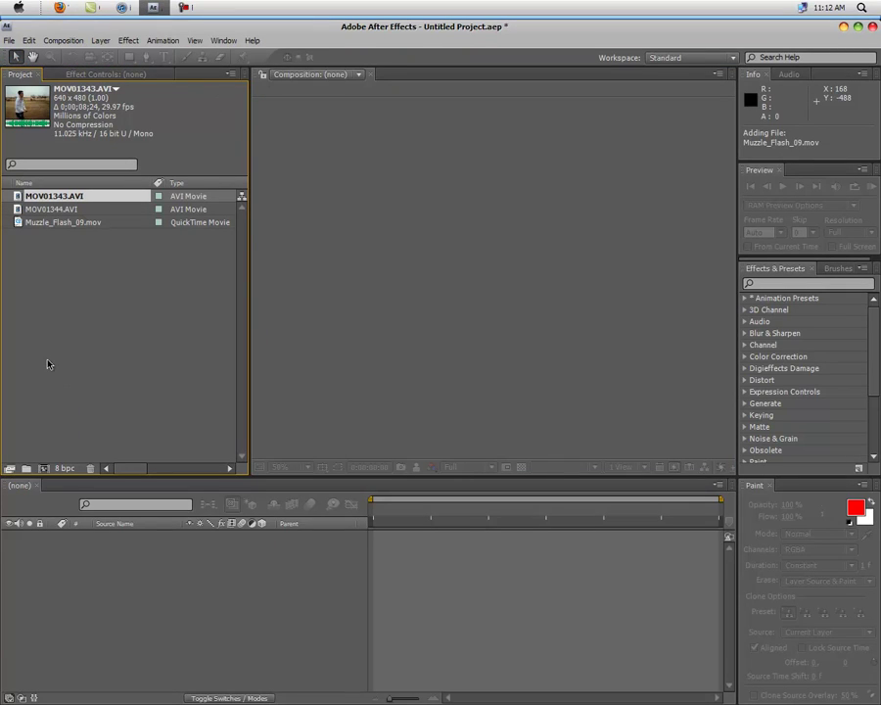
click(74, 224)
click(70, 209)
click(74, 196)
click(75, 209)
click(70, 195)
click(70, 210)
drag(65, 197, 87, 258)
Step: Create a new composition using the HDV/HDTV 720 29.97 preset
right_click(86, 258)
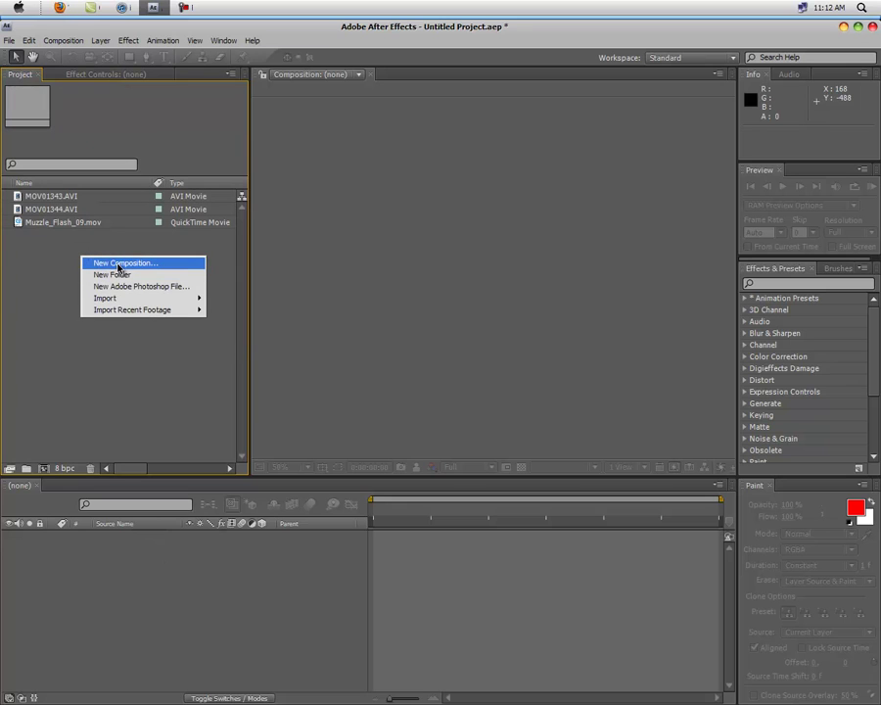
click(119, 263)
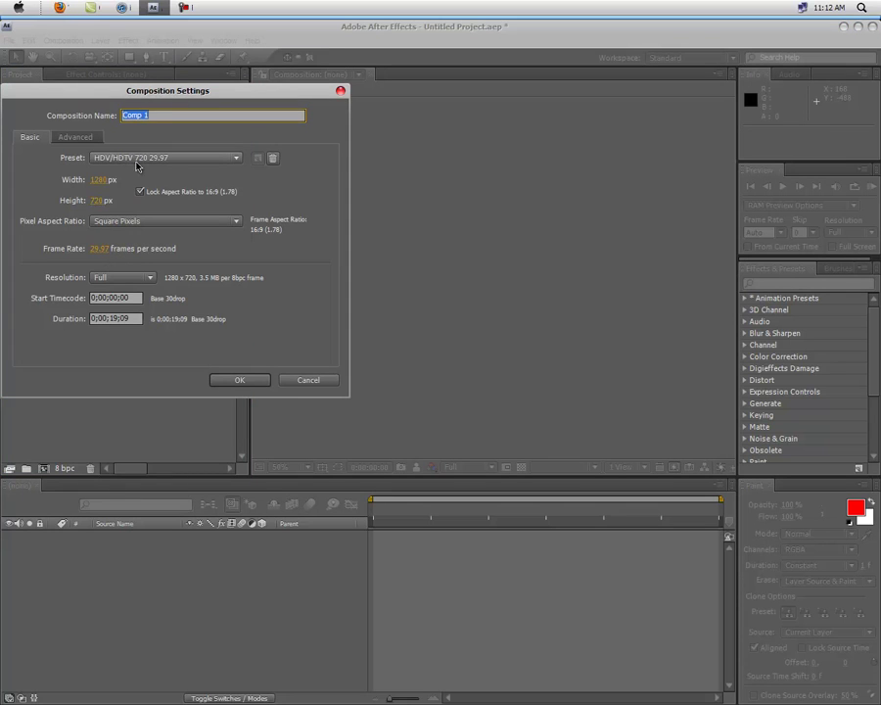
click(159, 157)
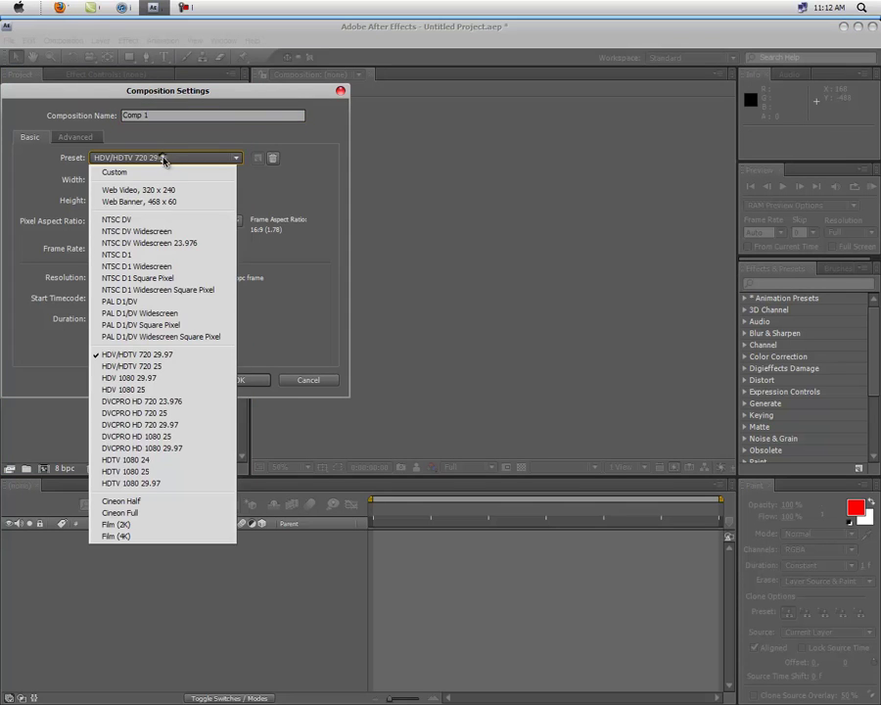
click(177, 356)
click(233, 381)
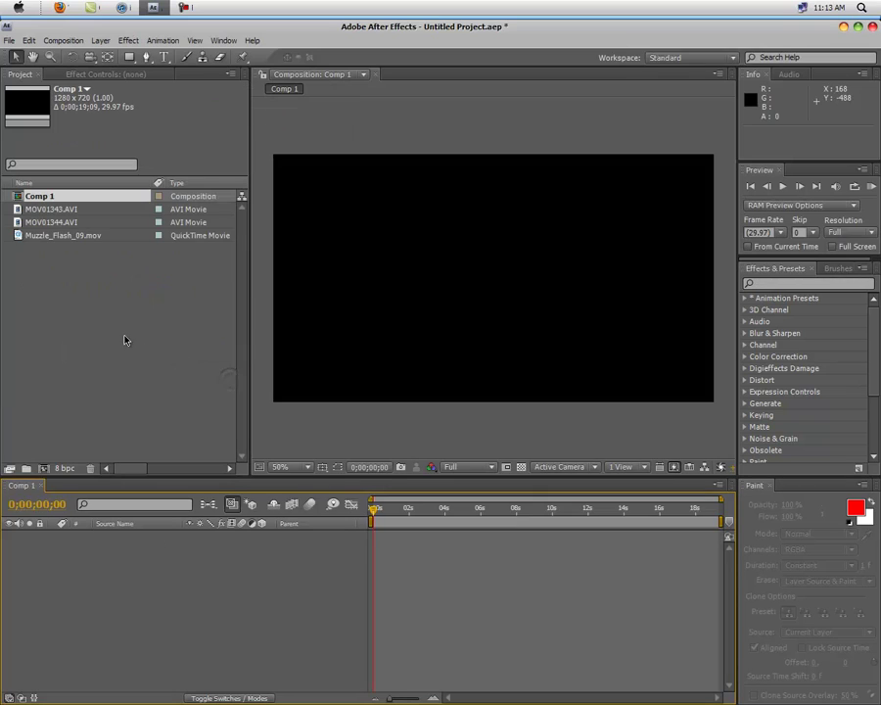
Step: Add MOV01343.AVI to the composition and scale it to about 201% by 150% so it fills the frame
click(54, 211)
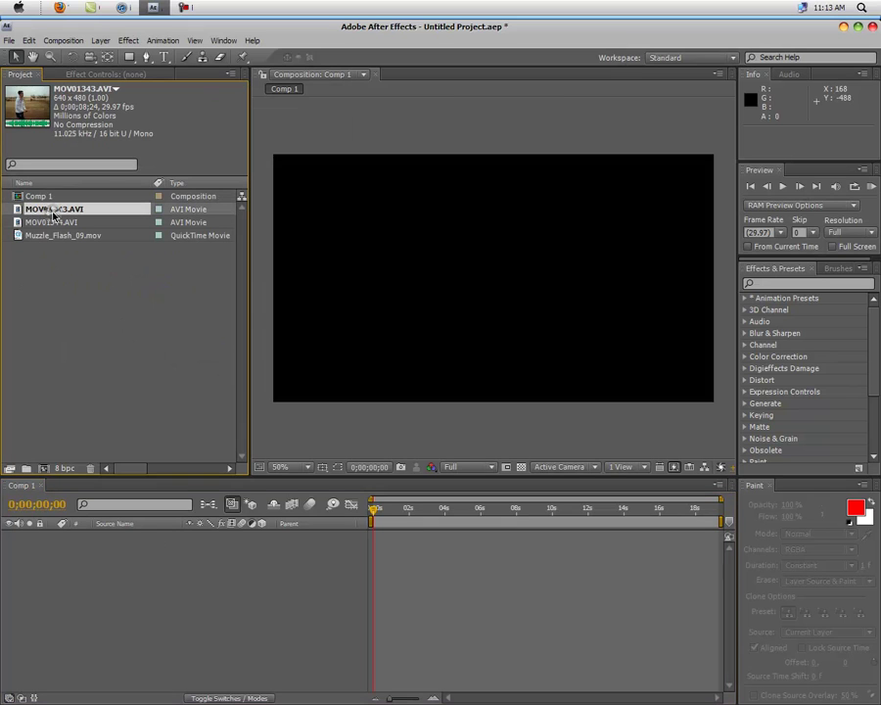
drag(52, 213, 133, 602)
drag(383, 362, 273, 407)
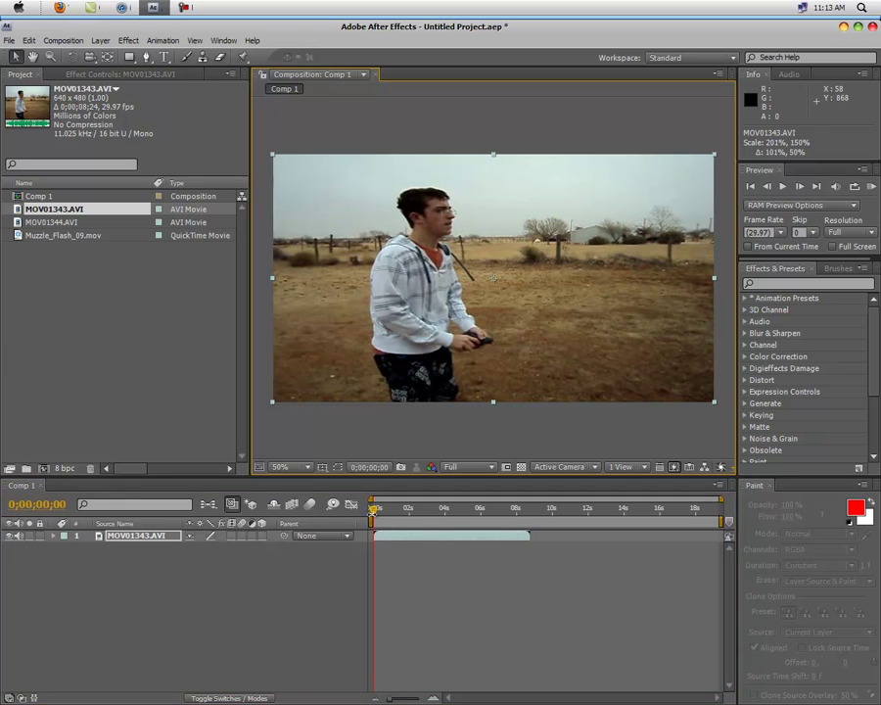
Step: Trim the MOV01343.AVI layer to 0;00;01;01–0;00;04;21 and shift the trimmed clip to the start of the timeline
drag(373, 516, 461, 516)
key(alt+bracketright)
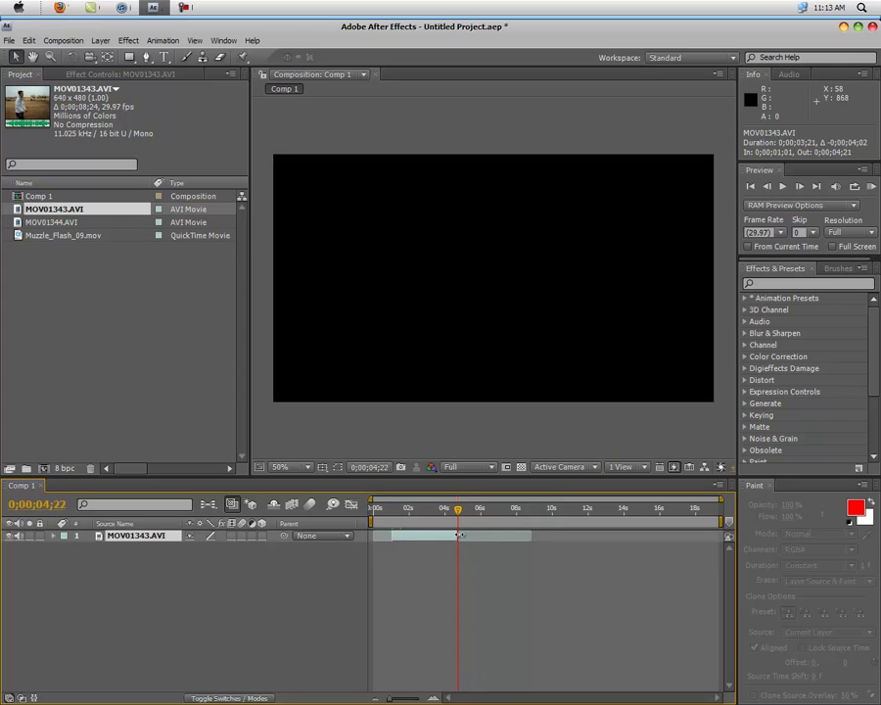
drag(440, 537, 374, 510)
Step: Apply the Color Balance effect to the MOV01343.AVI layer with the FIlmLook animation preset
click(783, 283)
text(color b)
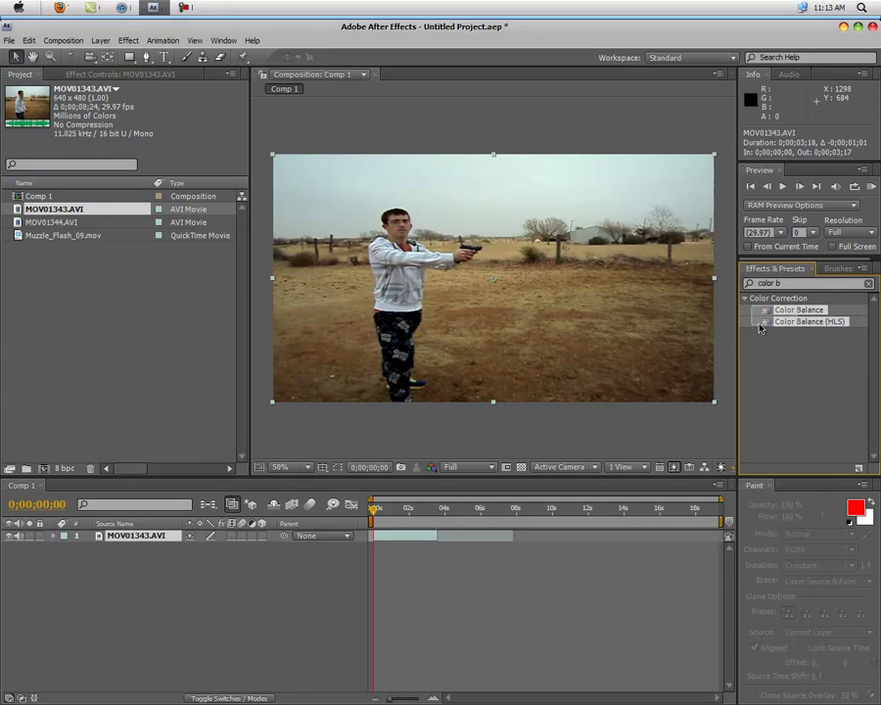
drag(799, 310, 154, 534)
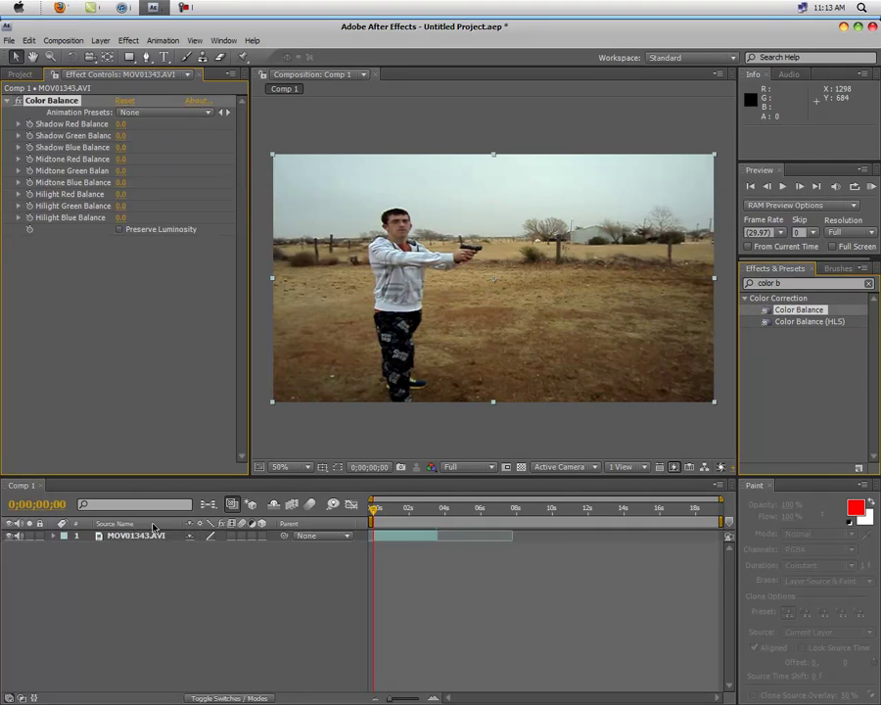
click(142, 113)
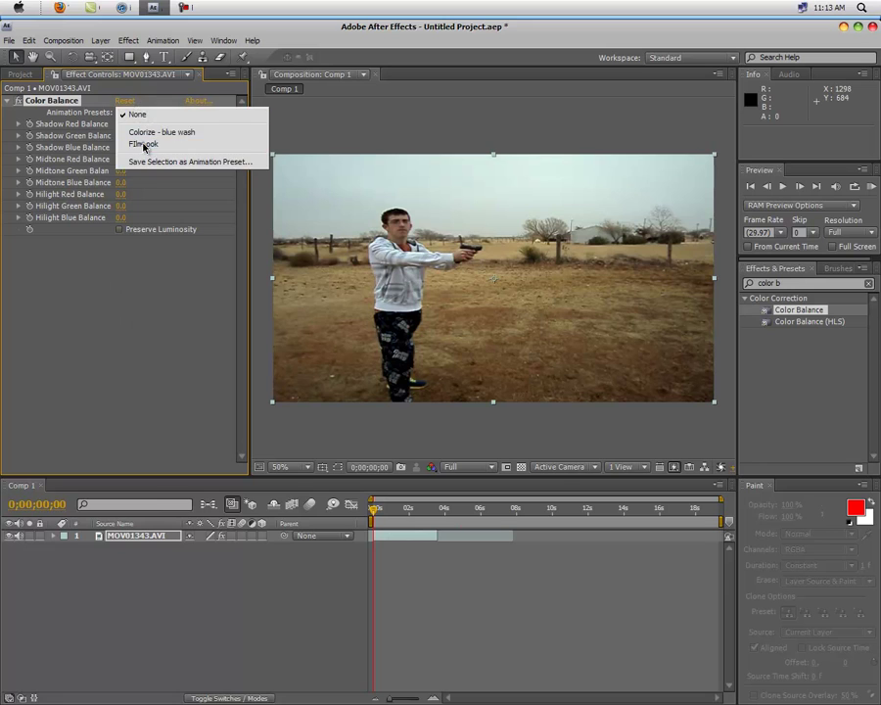
click(145, 145)
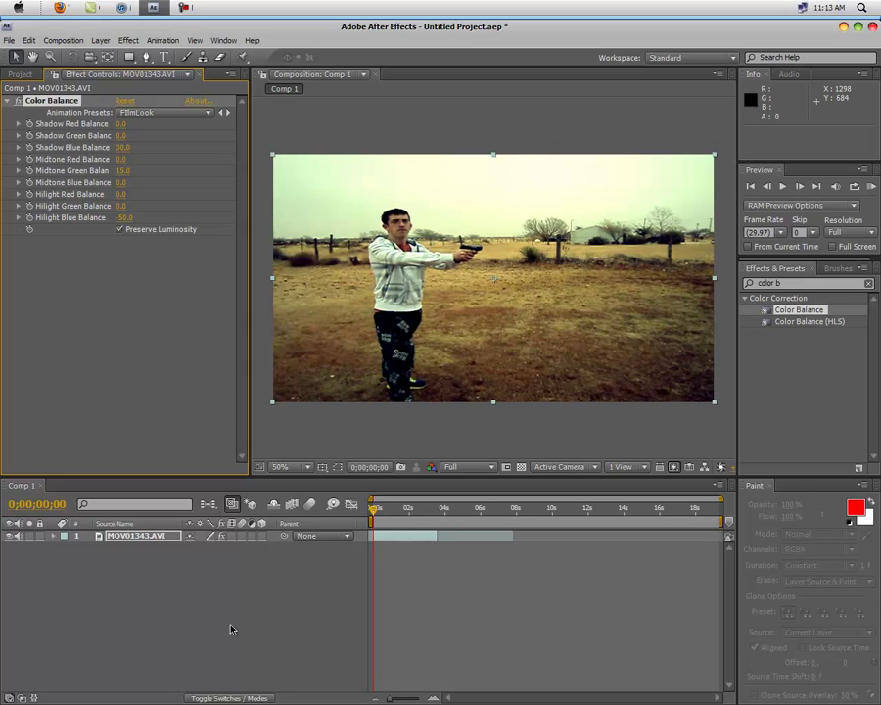
Step: Search the effects for "mosaic" and select the Mosaic effect in the Stylize group
click(19, 74)
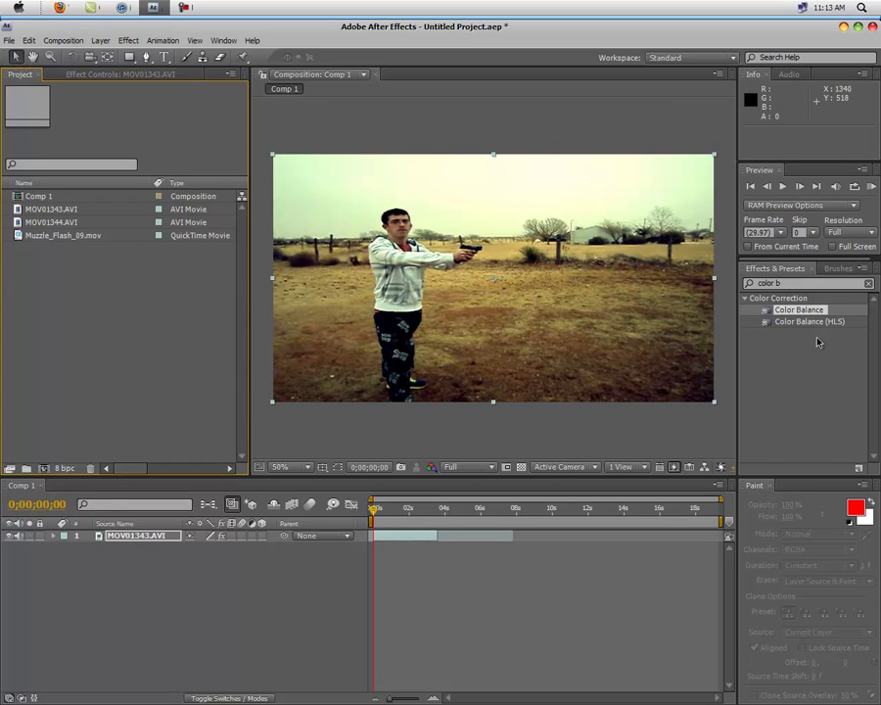
click(781, 350)
click(792, 283)
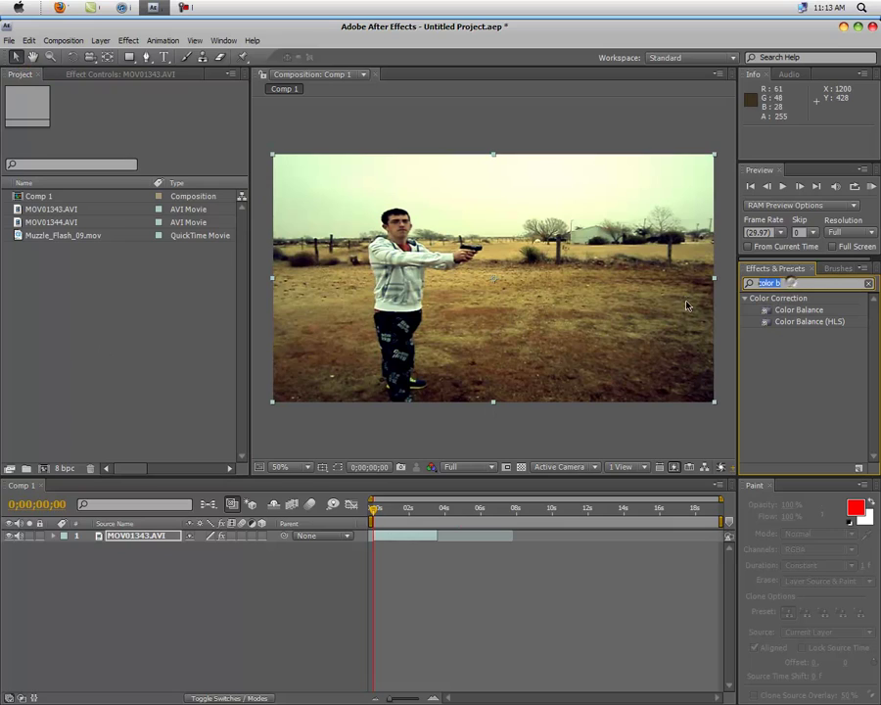
click(768, 360)
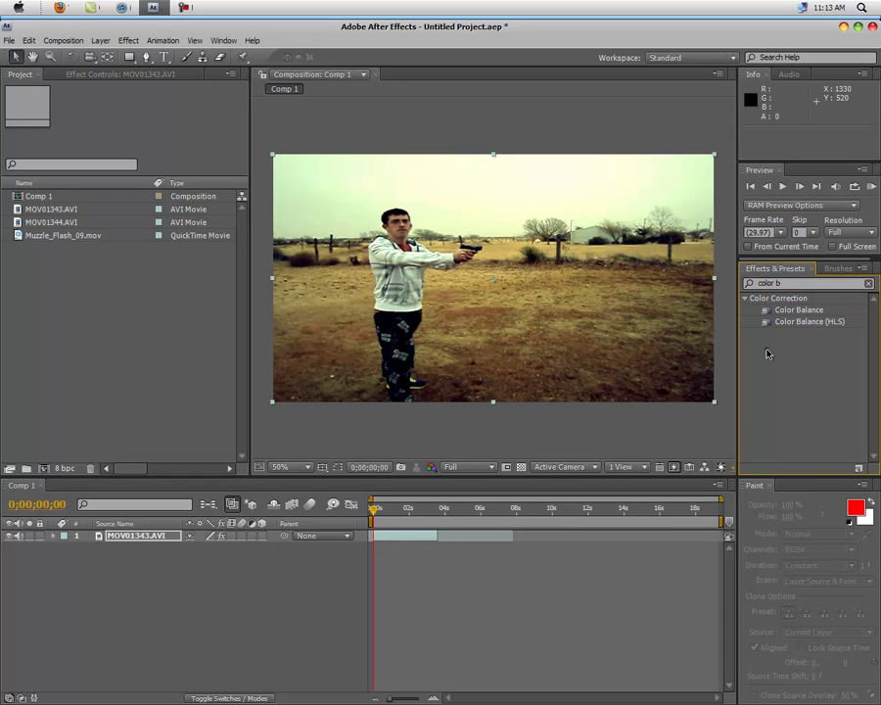
click(791, 282)
drag(789, 283, 715, 307)
text(mosiac)
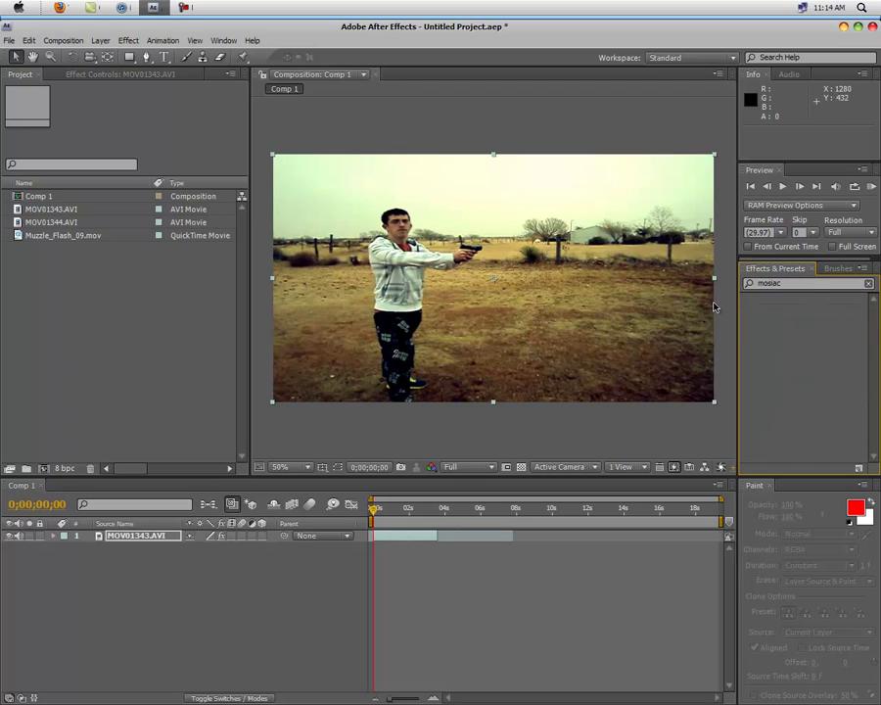
drag(782, 283, 770, 284)
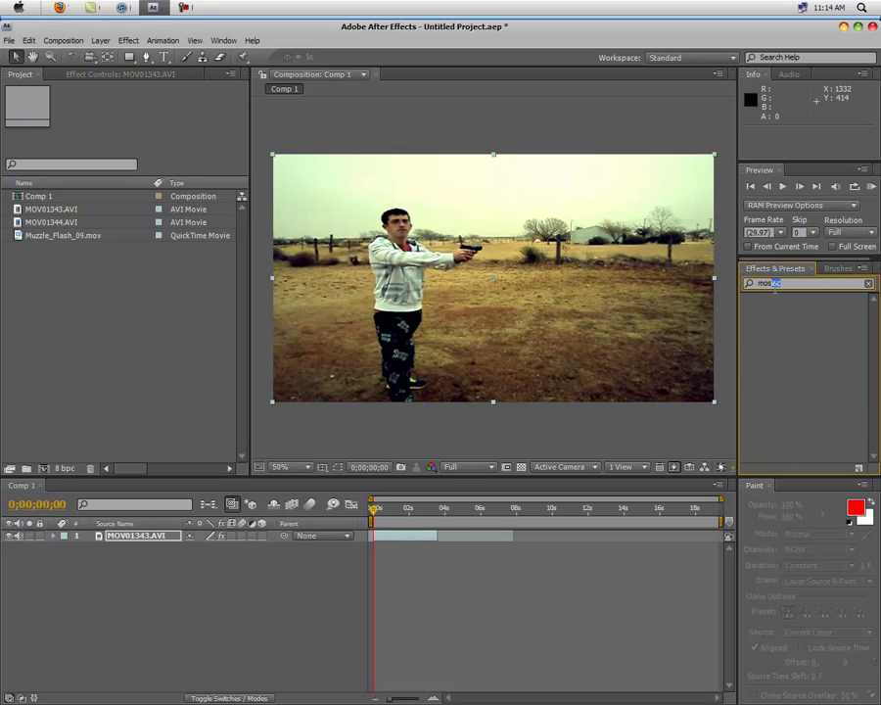
key(BackSpace)
key(BackSpace)
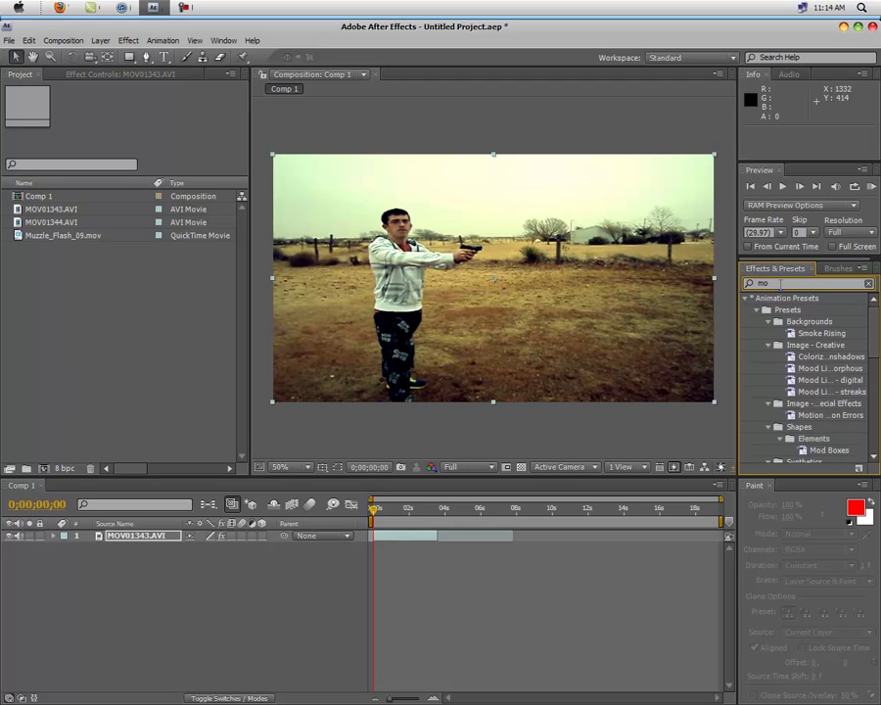
text(saic)
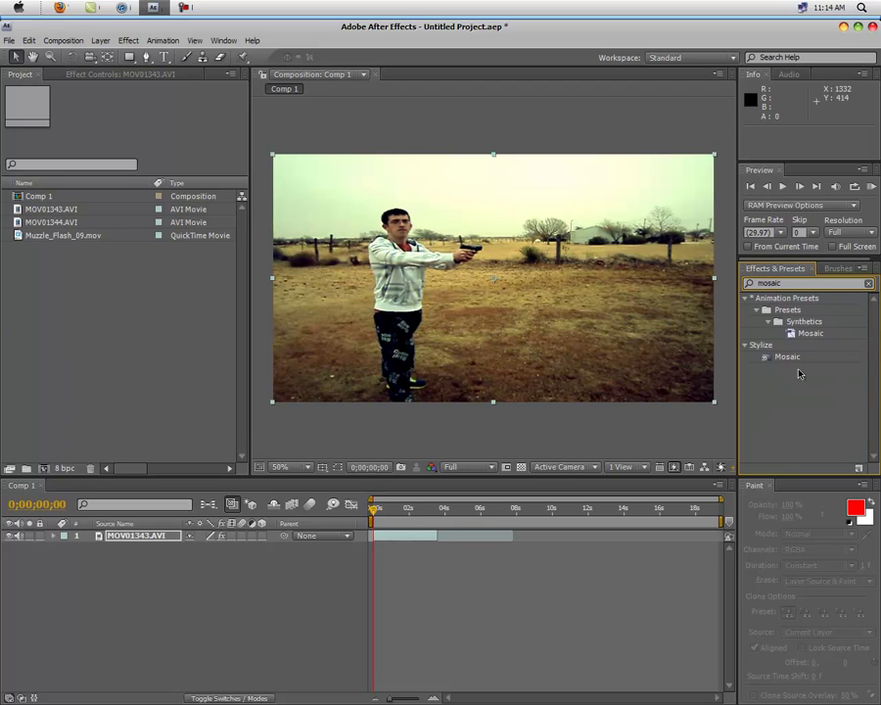
click(788, 356)
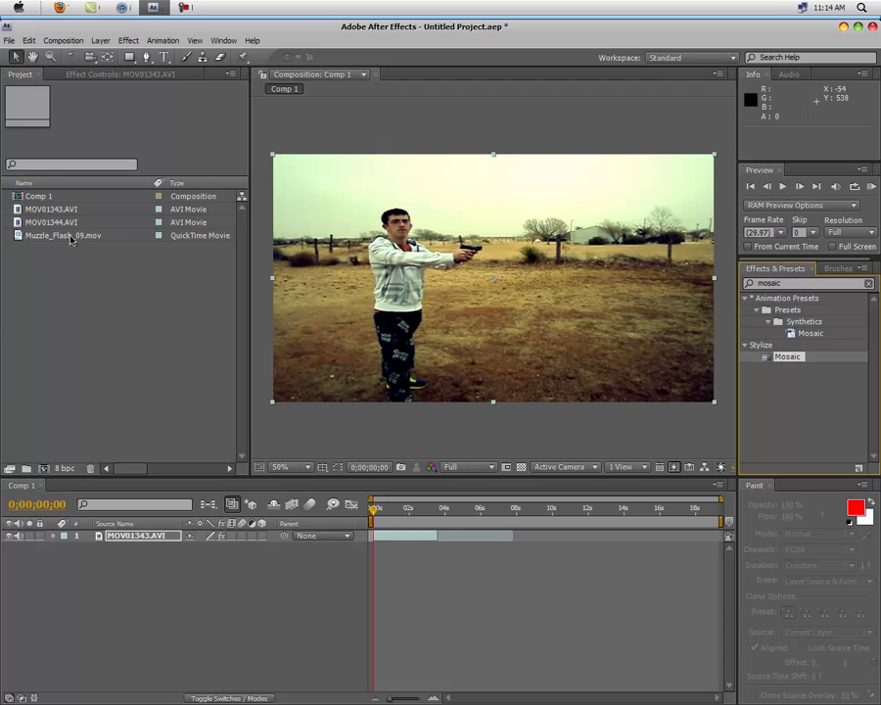
Step: Add Muzzle_Flash_09.mov above the footage layer and scale it to about 32% by 48% at the gun's muzzle
drag(69, 240, 137, 535)
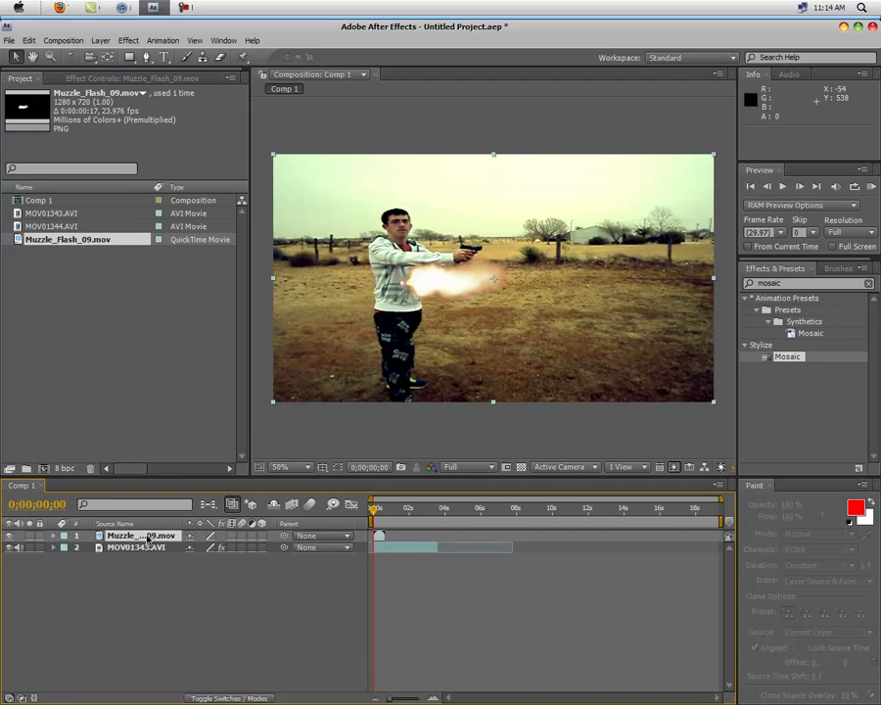
drag(445, 277, 513, 247)
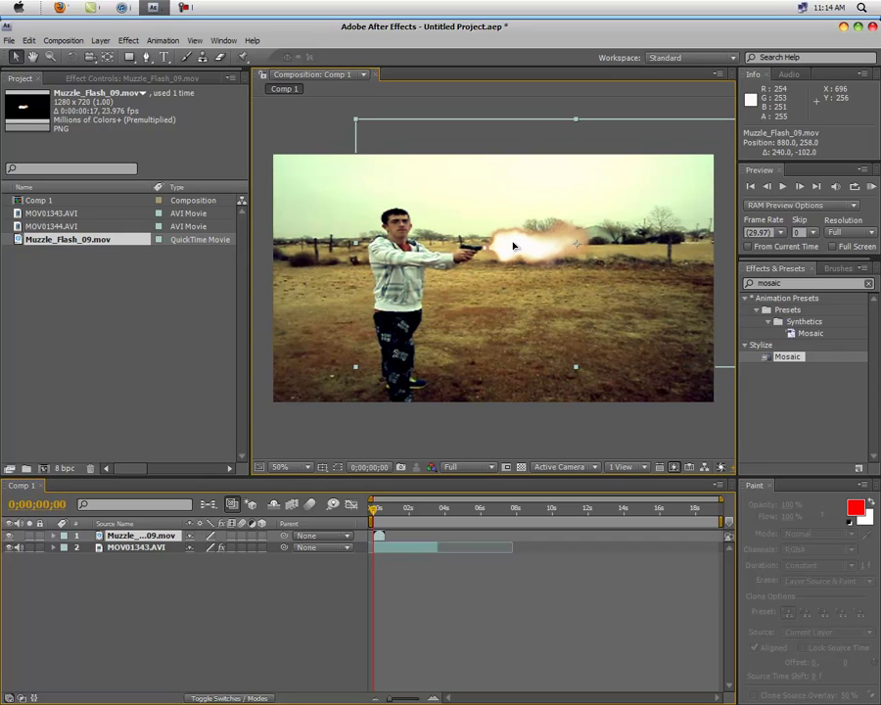
click(360, 121)
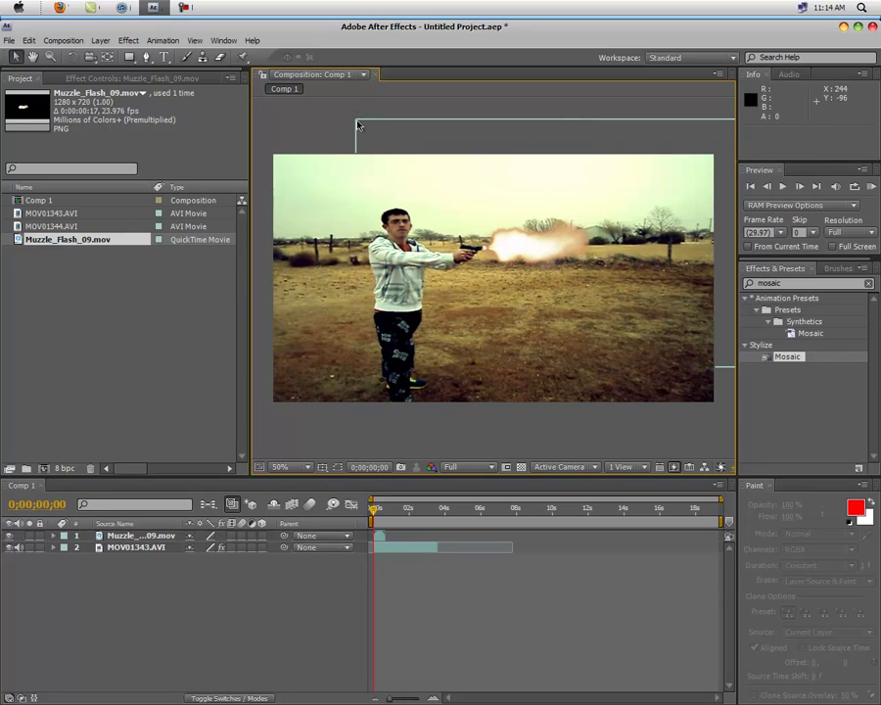
drag(356, 122, 495, 170)
drag(549, 245, 487, 248)
drag(600, 176, 587, 191)
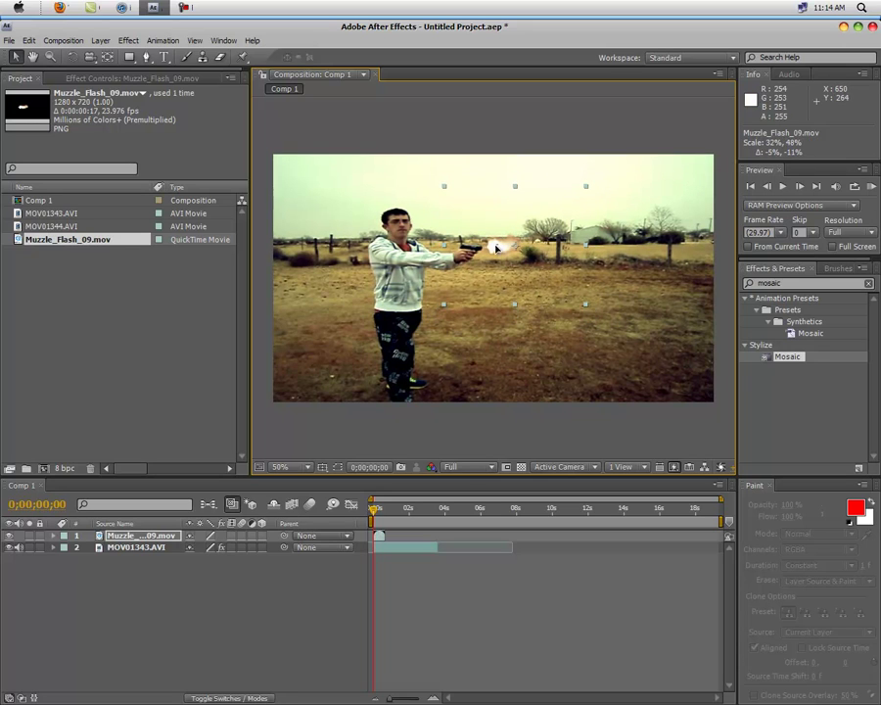
drag(498, 248, 495, 247)
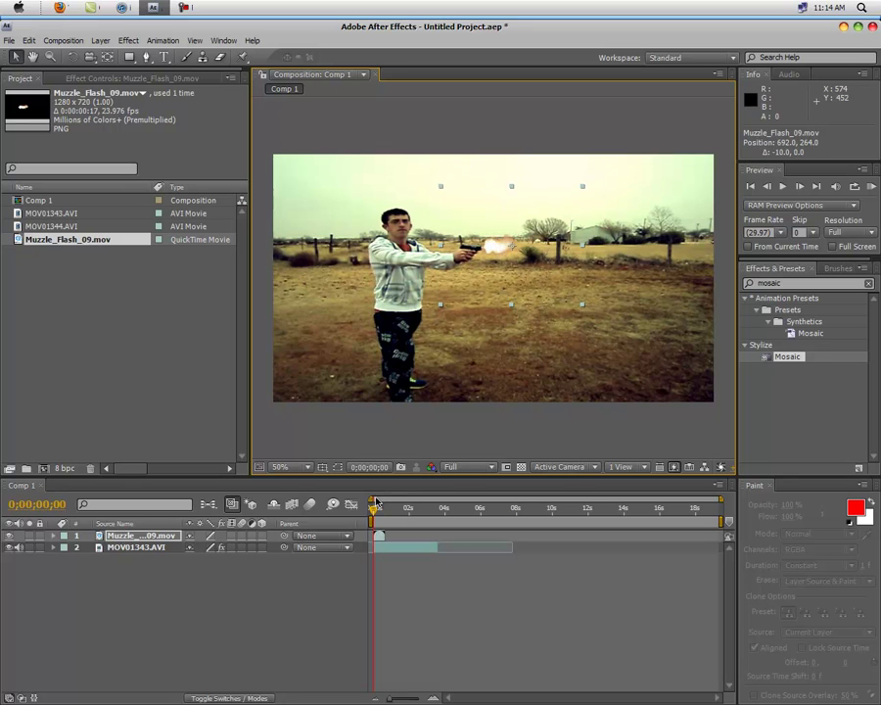
Step: Find the firing frame at 0;00;00;27 and shift the muzzle flash layer to start there
drag(377, 513, 388, 514)
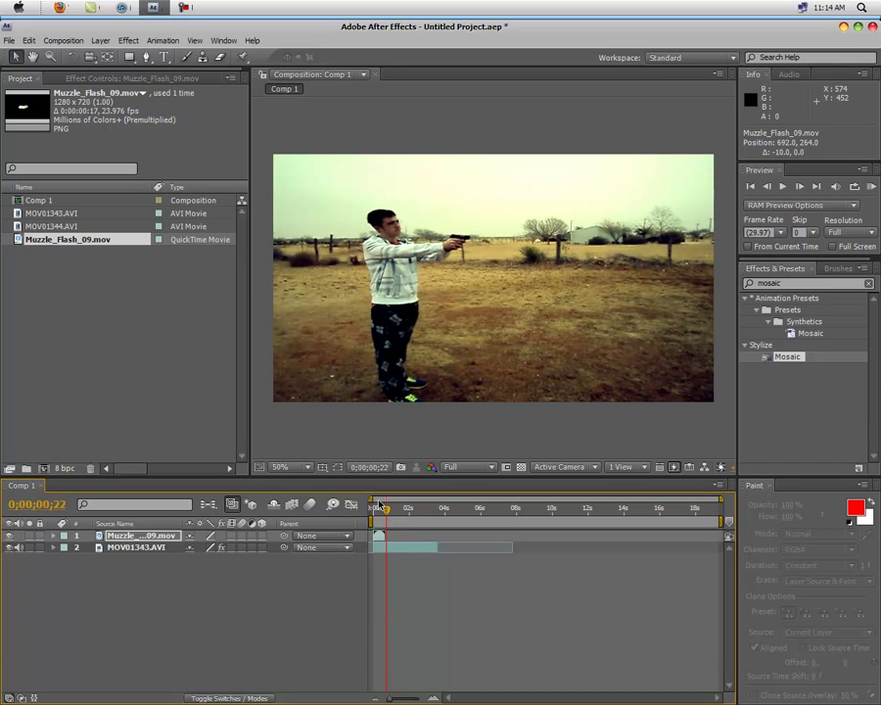
key(Page_Up)
key(Page_Up)
key(Page_Down)
key(Page_Down)
key(Page_Down)
key(Page_Down)
key(Page_Down)
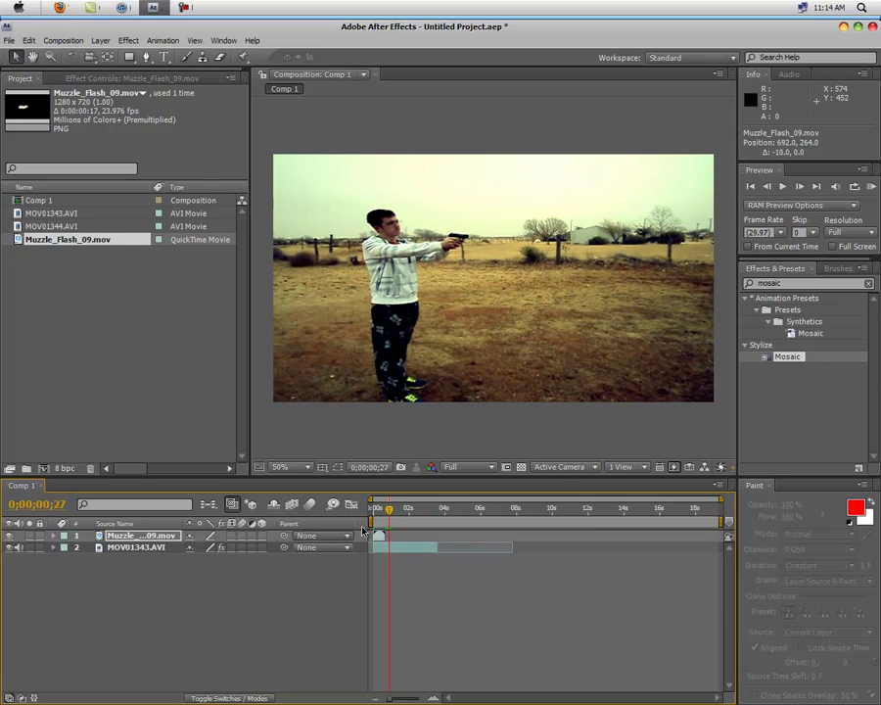
drag(381, 542, 390, 508)
click(286, 422)
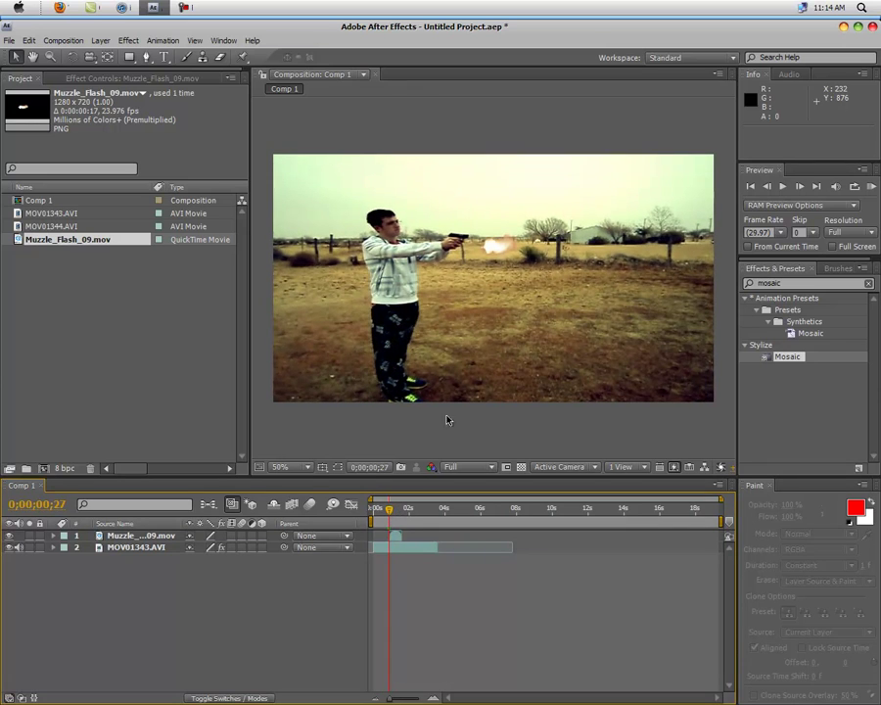
Step: Realign the muzzle flash with the gun's muzzle at the firing frame, at a position of about 656, 230
double_click(492, 247)
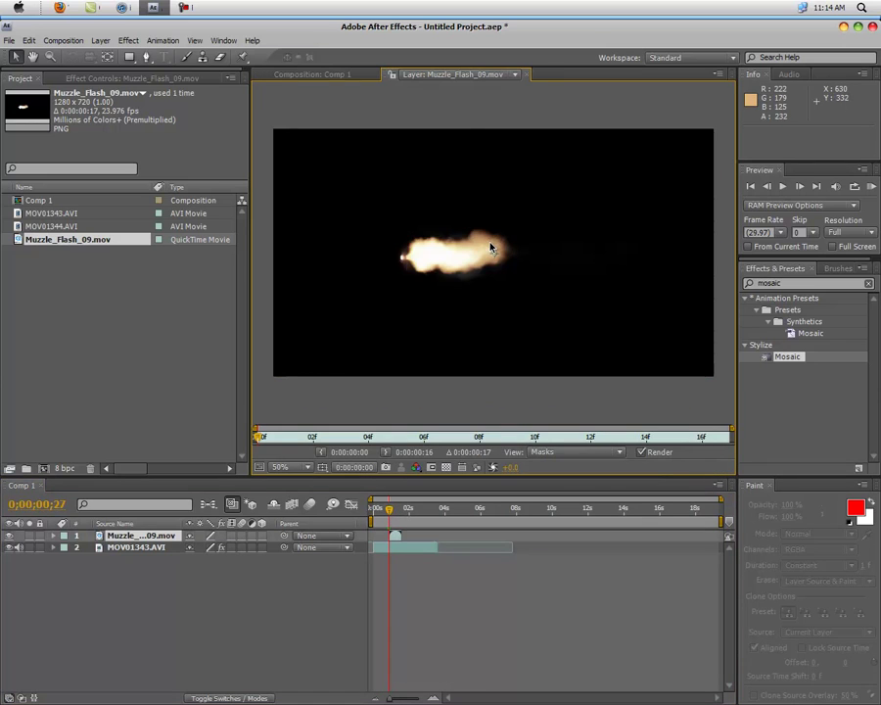
click(526, 77)
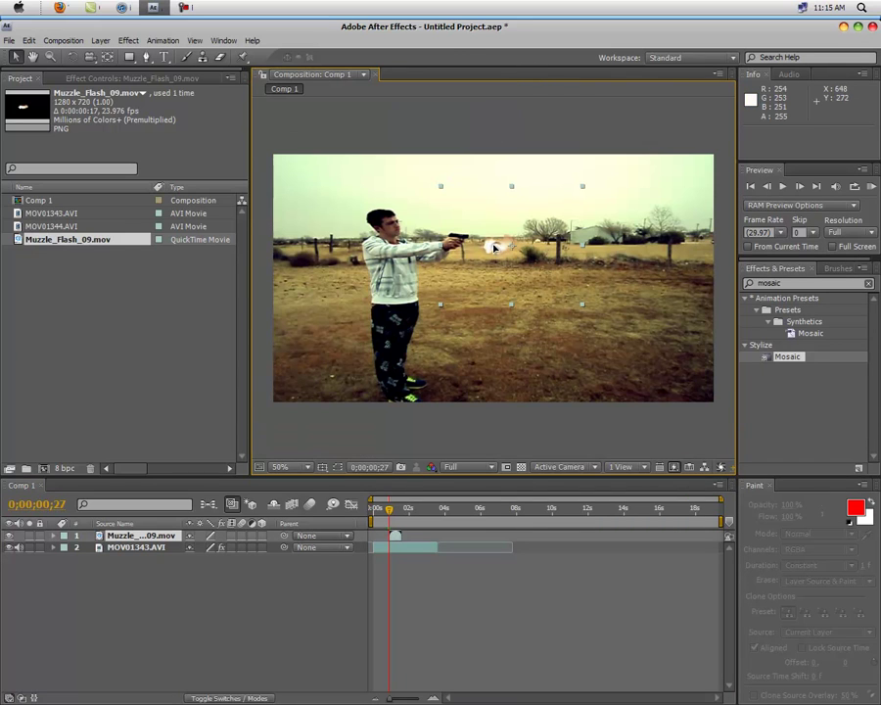
drag(492, 244, 484, 238)
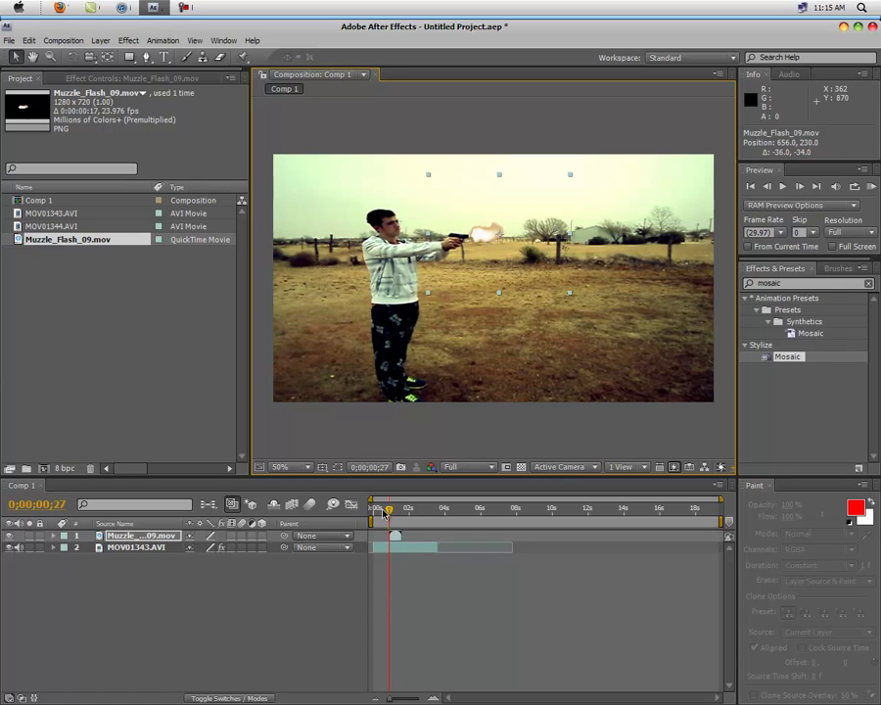
drag(389, 514, 388, 515)
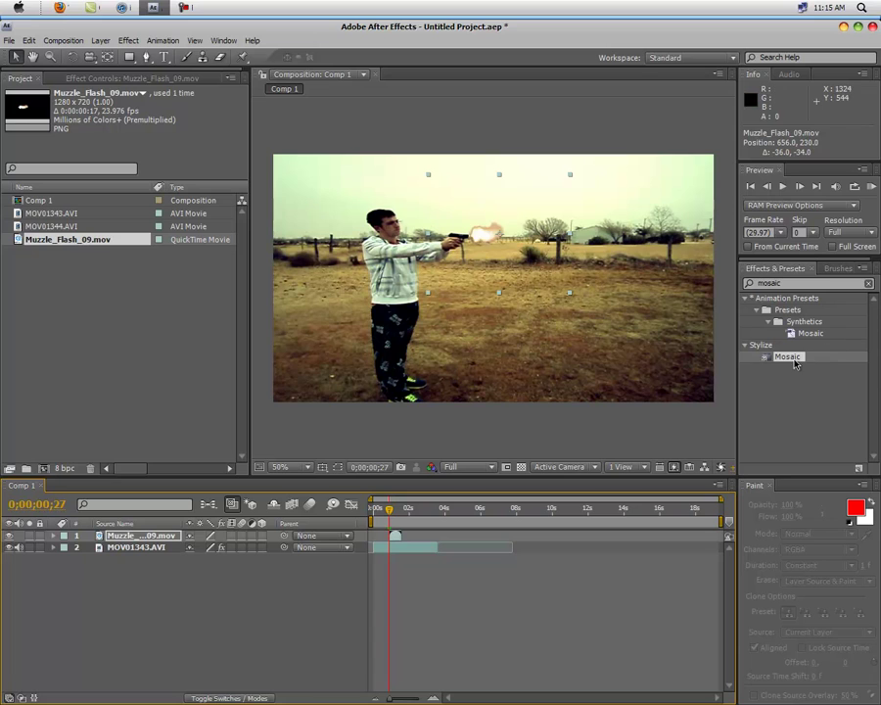
Step: Apply the Mosaic effect to the muzzle flash layer with 400 horizontal and 400 vertical blocks
drag(788, 356, 147, 537)
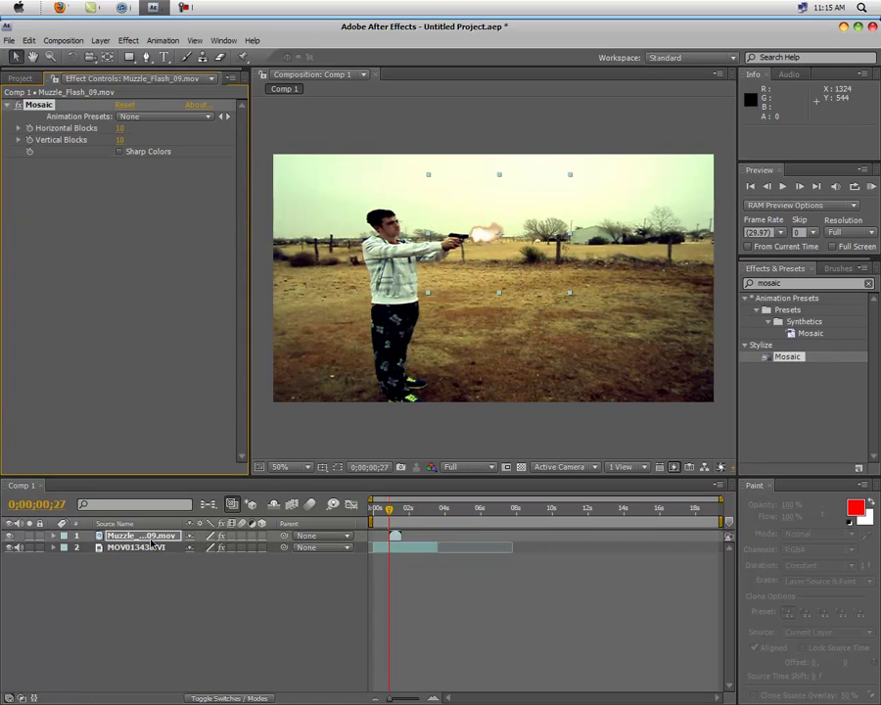
click(119, 130)
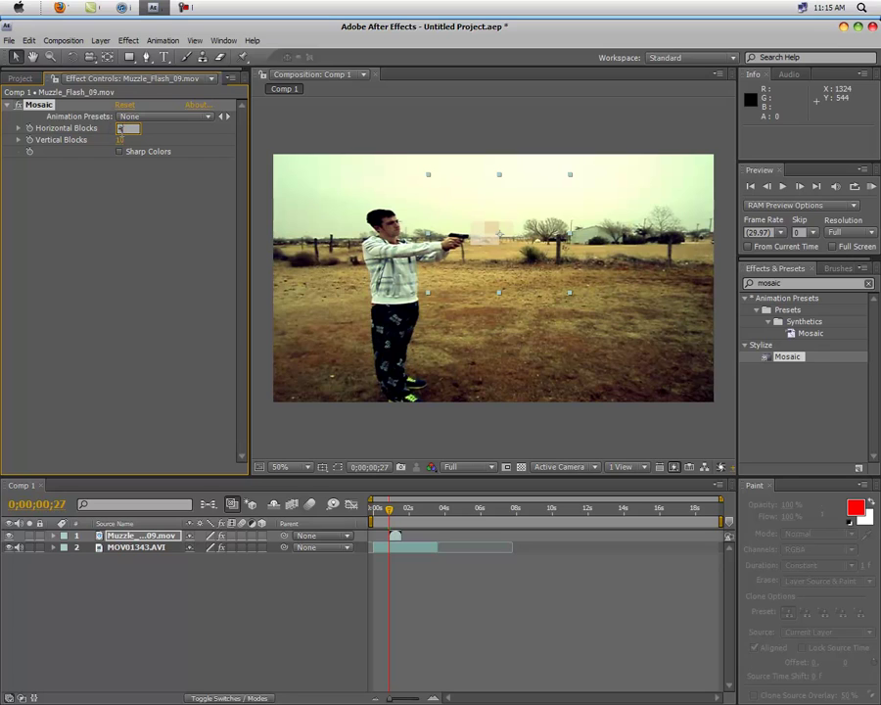
click(122, 140)
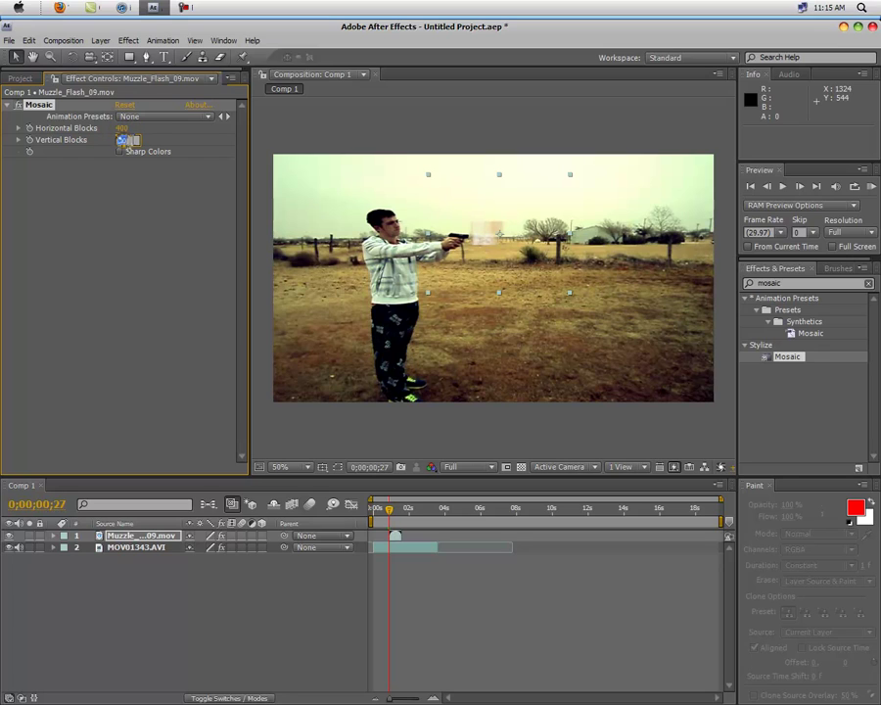
text(400)
key(Return)
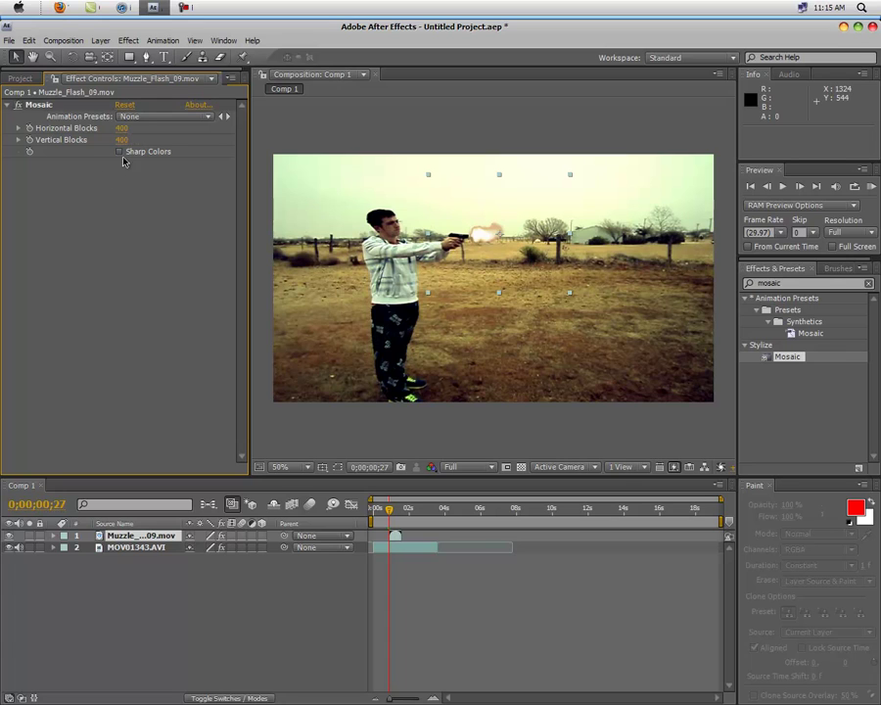
Step: Apply the MyCamera animation preset to the muzzle flash layer's Mosaic effect
drag(122, 128, 117, 129)
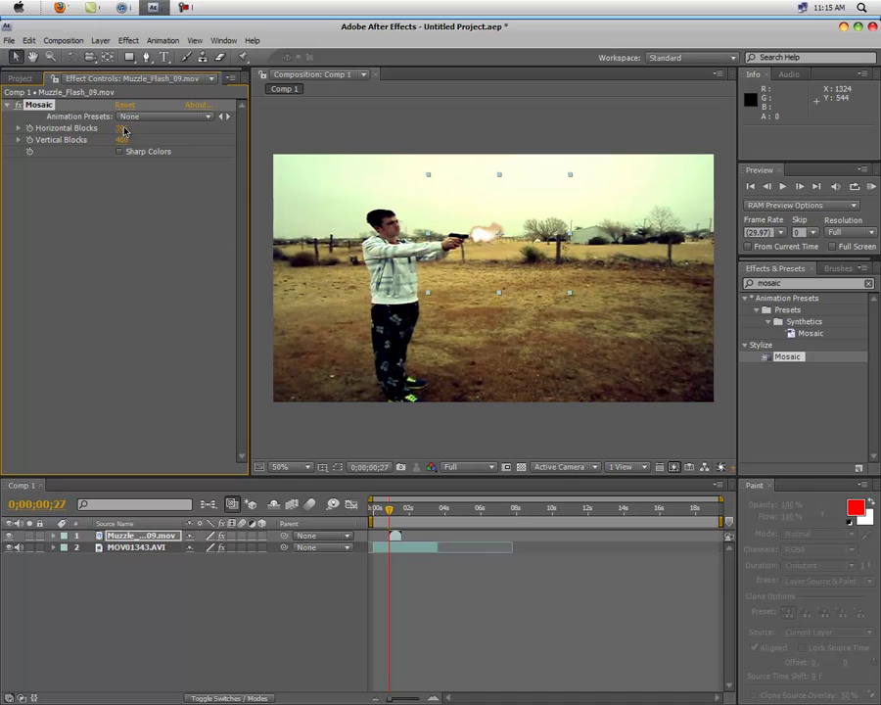
right_click(125, 130)
click(68, 181)
click(143, 116)
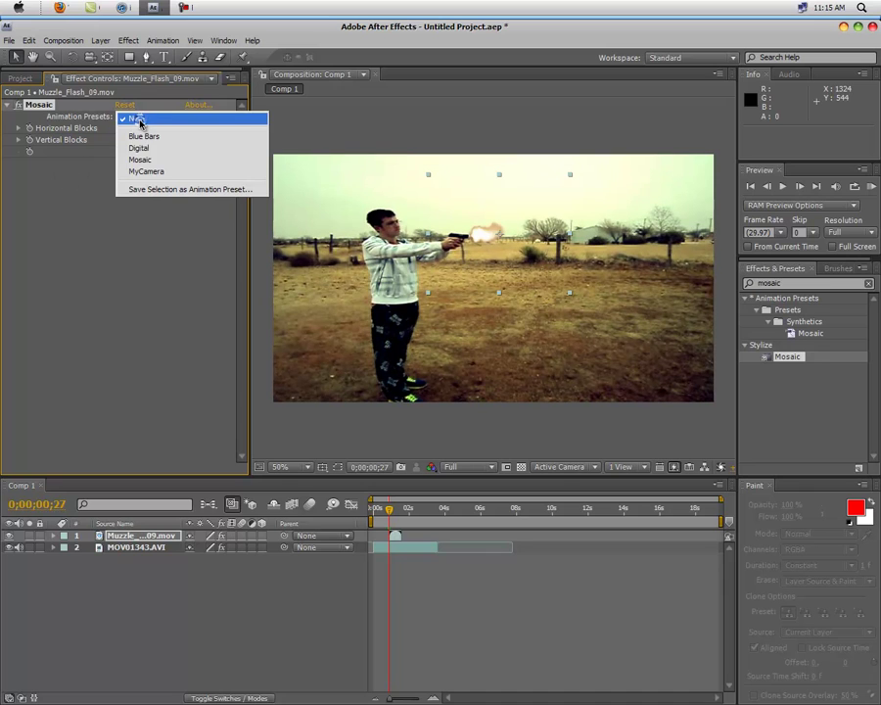
click(137, 173)
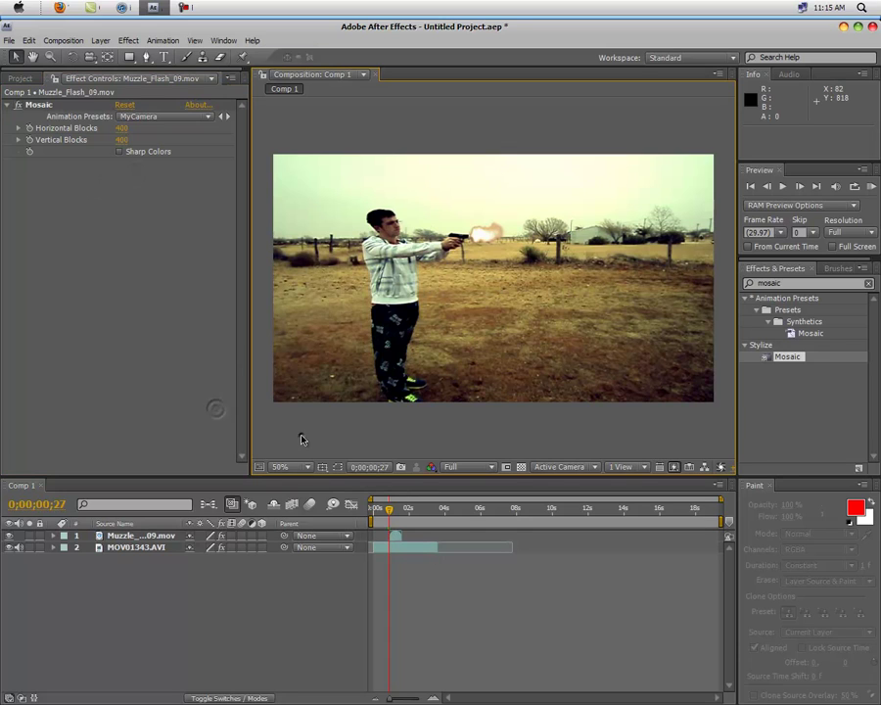
Step: Add the Color Balance effect to the muzzle flash layer and apply its FilmLook animation preset
click(133, 547)
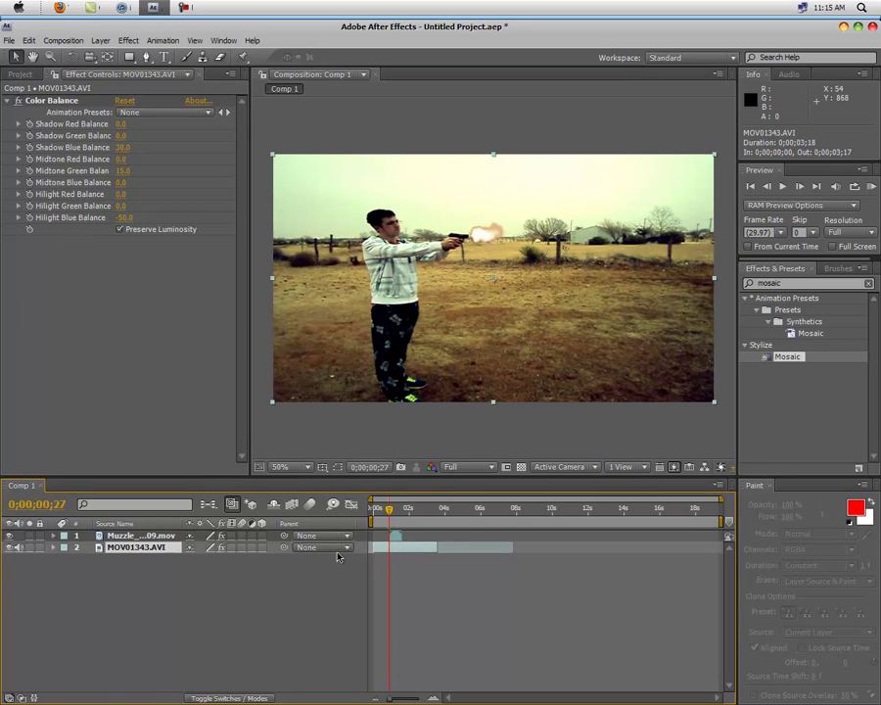
double_click(789, 283)
text(colo)
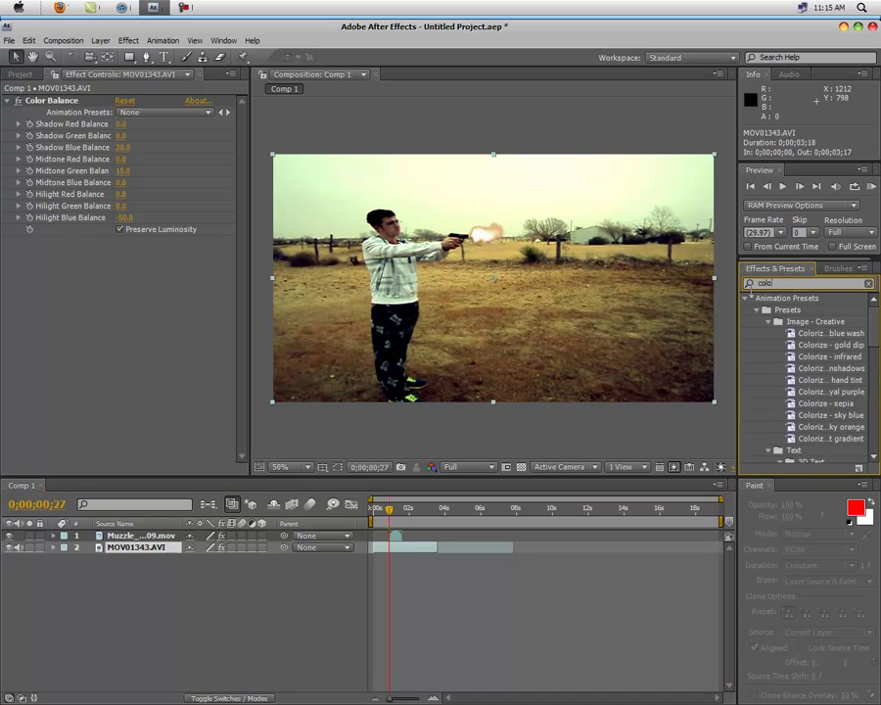
text(r ba)
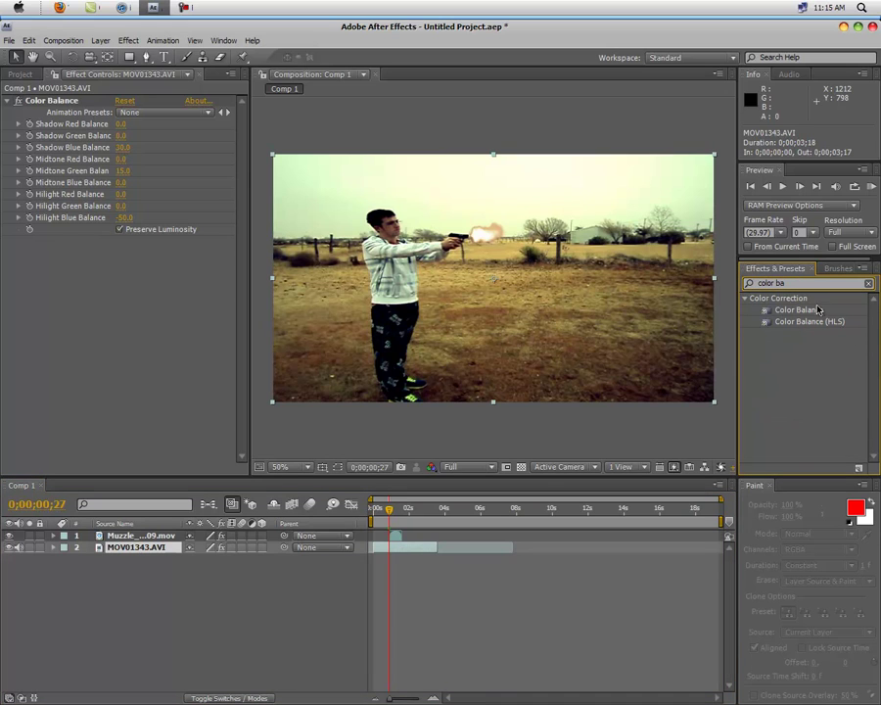
drag(815, 309, 114, 537)
click(7, 105)
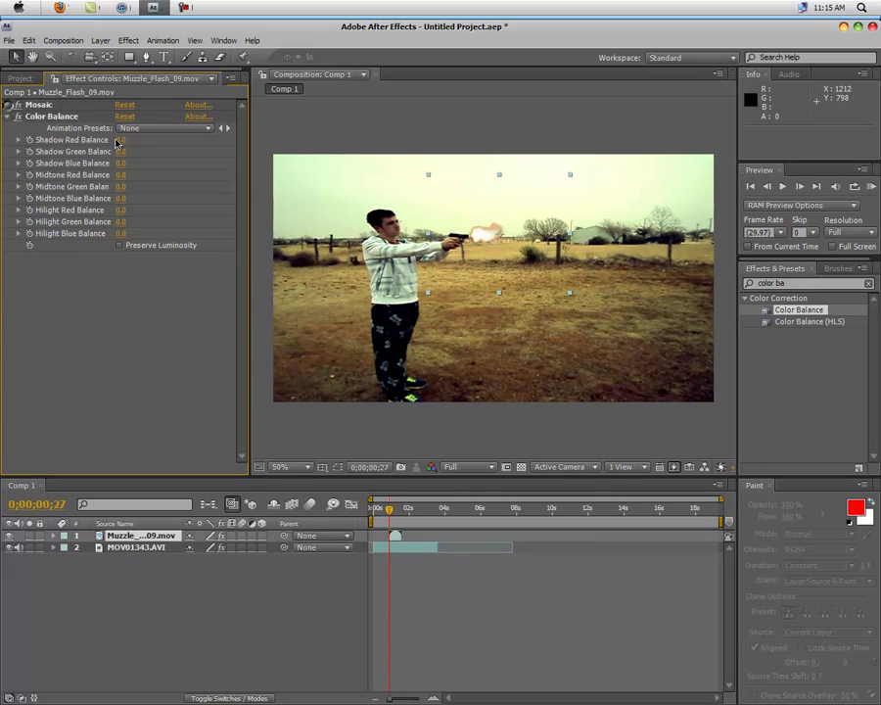
click(207, 129)
click(167, 157)
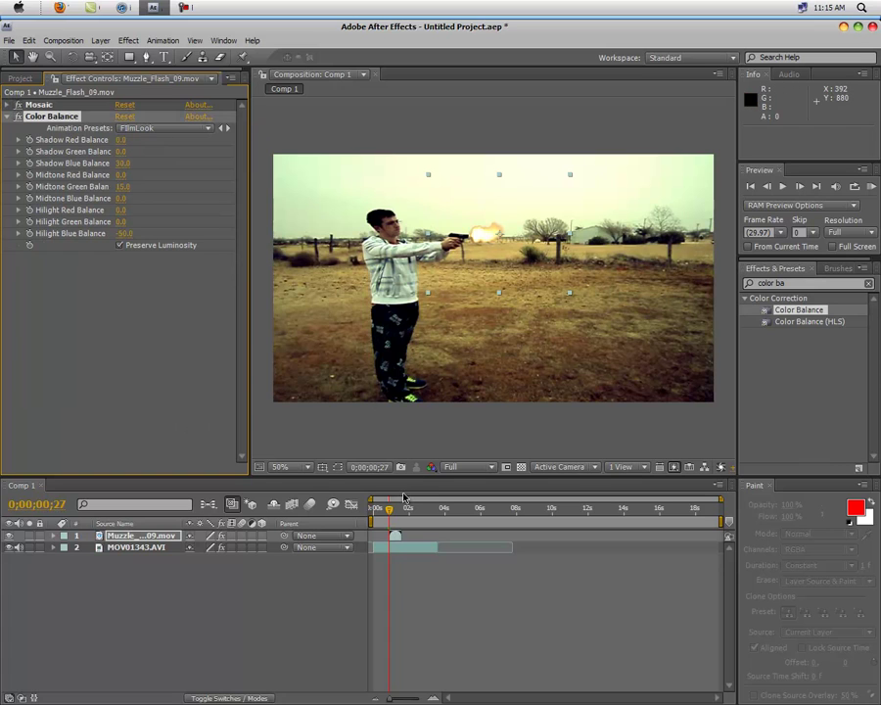
Step: At frame 0;00;00;28, move the muzzle flash against the gun's muzzle, to a position of about 646, 220
drag(393, 516, 391, 516)
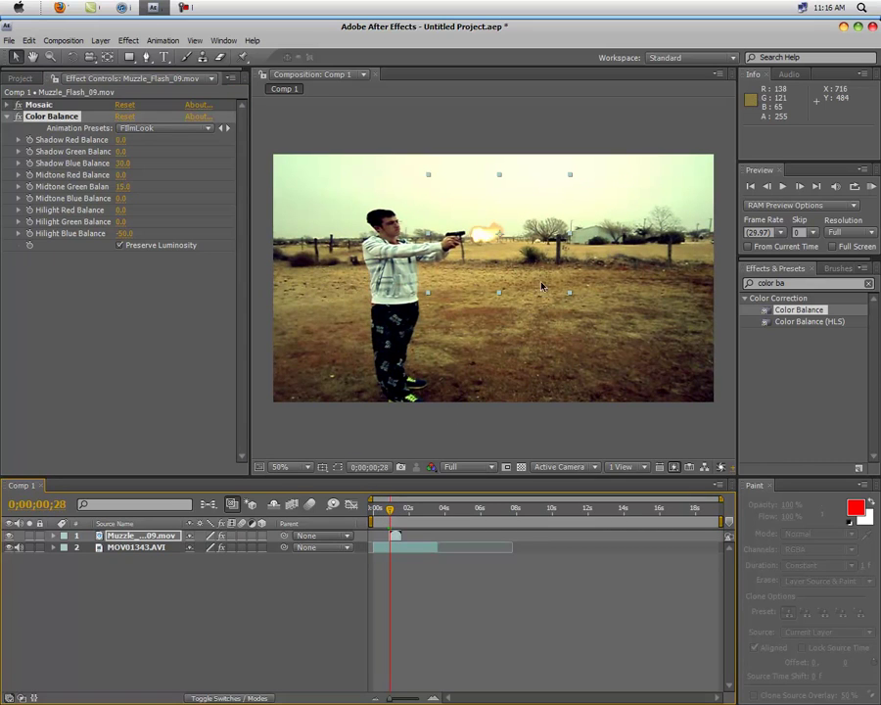
drag(484, 236, 480, 232)
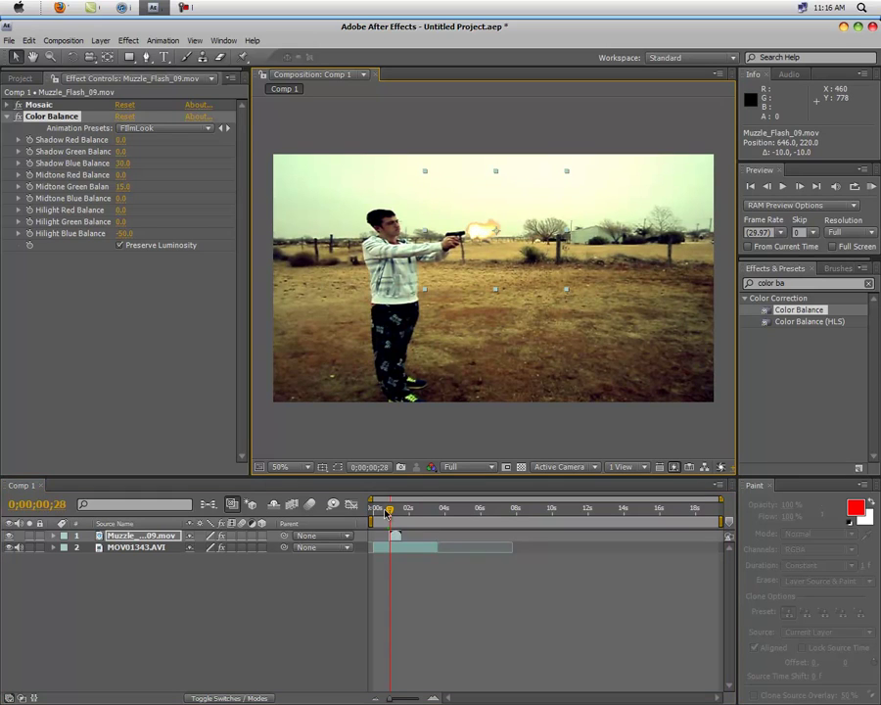
drag(387, 512, 389, 513)
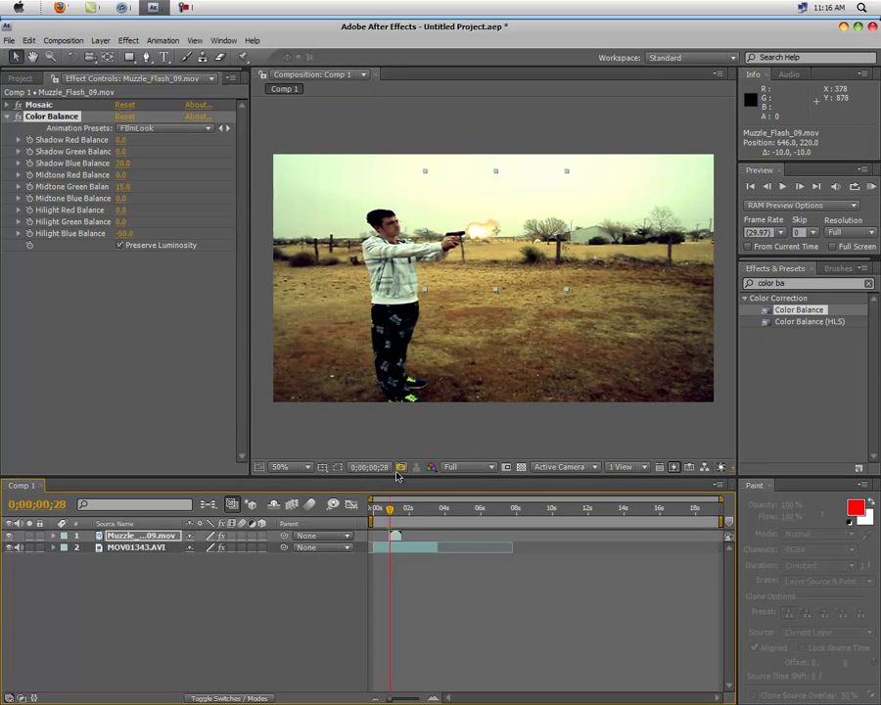
Step: Shift the muzzle flash layer one frame later so it starts at 0;00;00;28, checking the neighbouring frames
key(Page_Down)
key(Page_Up)
key(Page_Up)
key(Page_Down)
key(Page_Down)
click(396, 537)
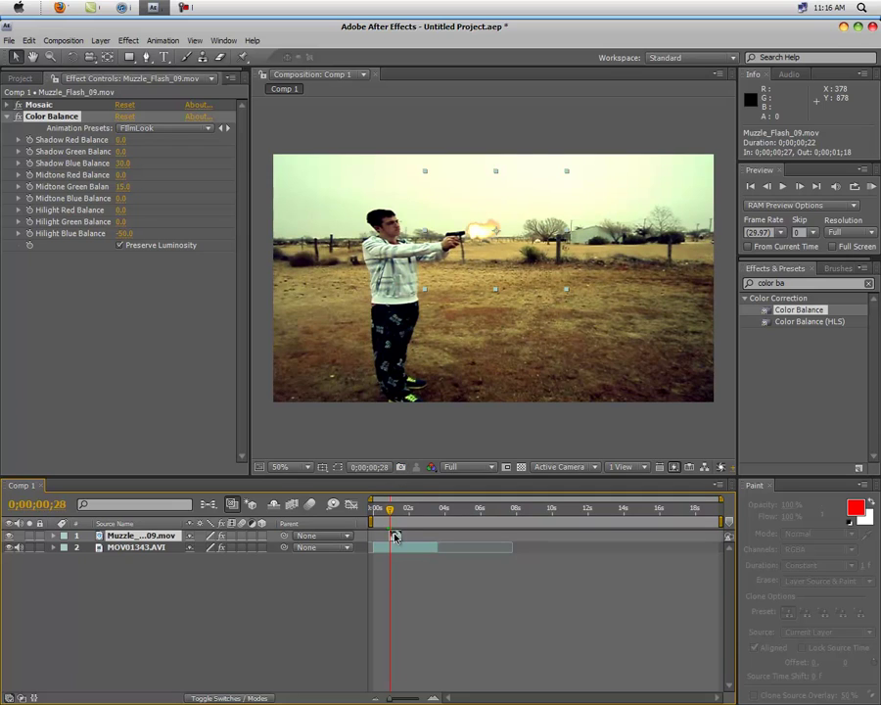
drag(395, 538, 397, 537)
click(396, 535)
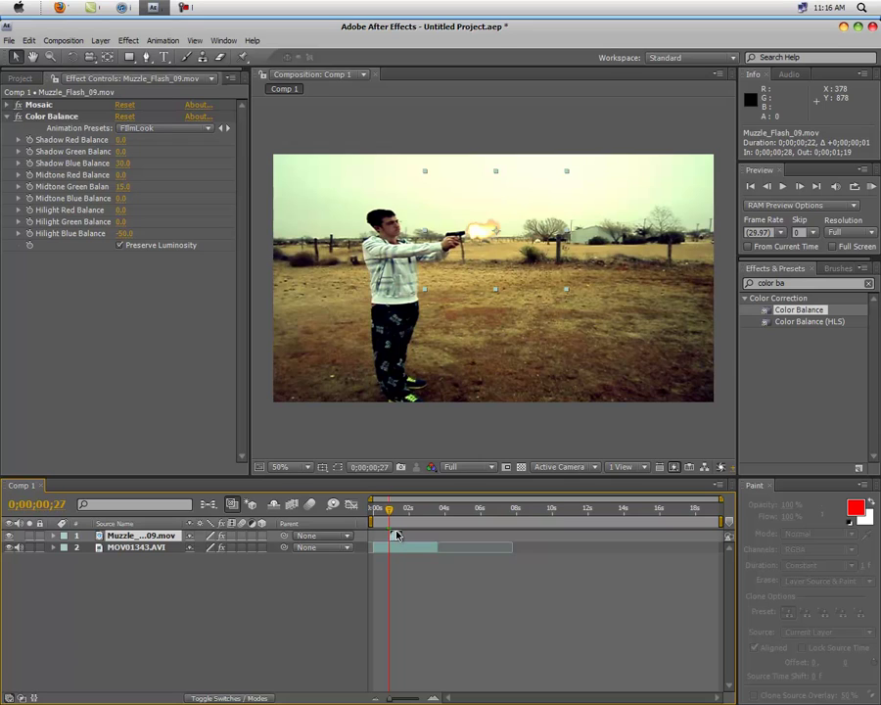
key(Page_Up)
key(Page_Down)
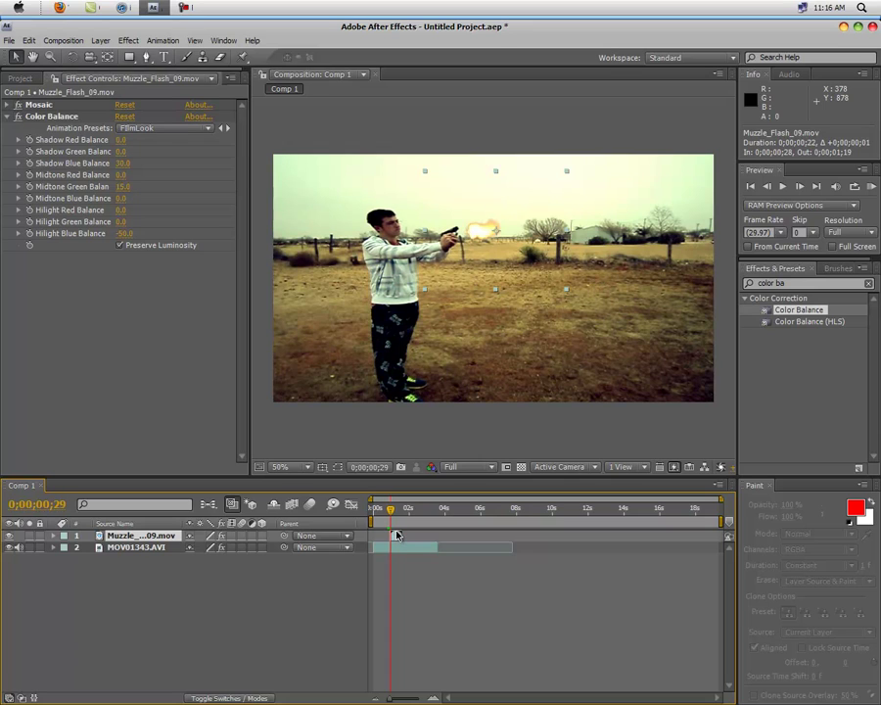
key(Page_Down)
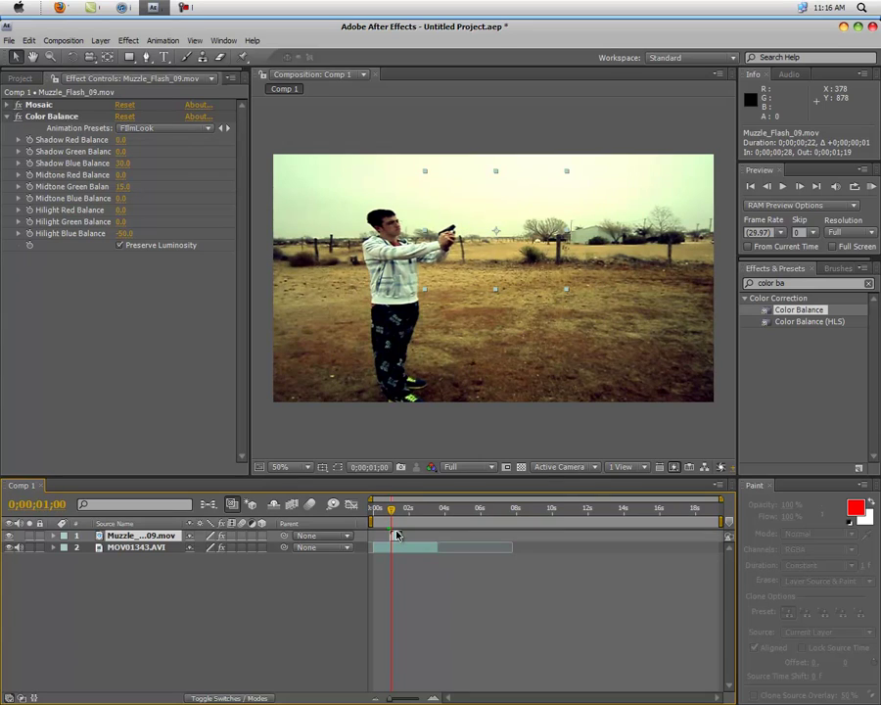
key(Page_Up)
key(Page_Up)
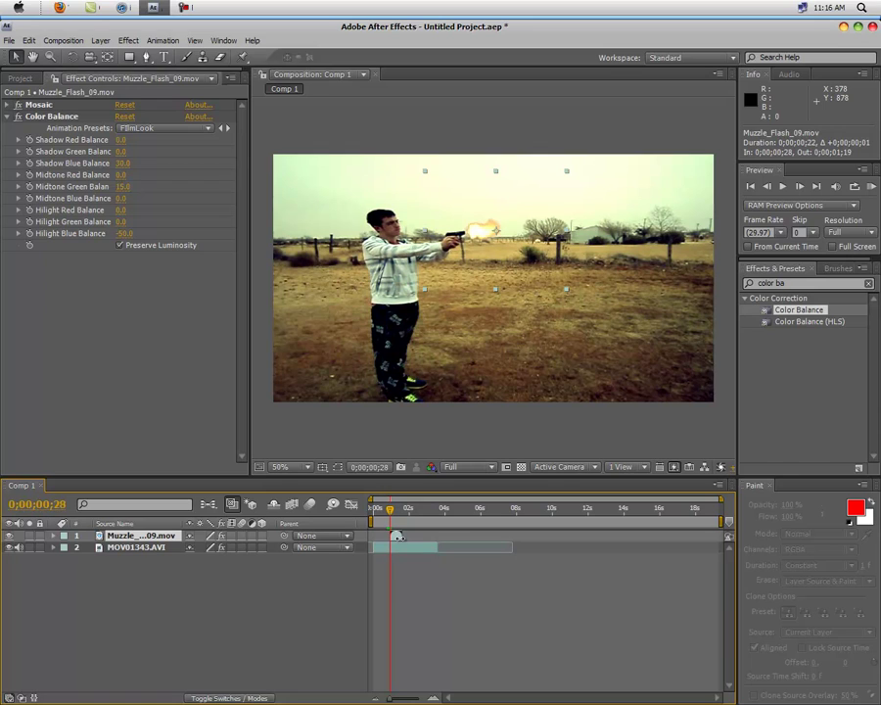
Step: Try trimming the end of the muzzle flash layer to 0;00;01;03, for a duration of six frames
drag(398, 536, 394, 537)
key(Page_Up)
key(Page_Down)
key(Page_Down)
key(Page_Down)
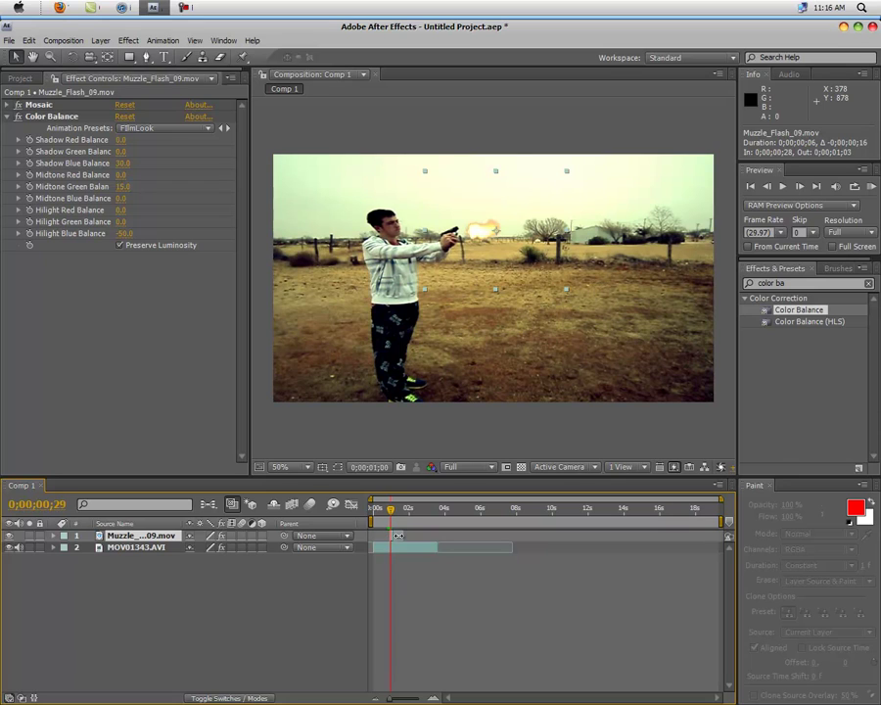
key(Page_Up)
key(Page_Up)
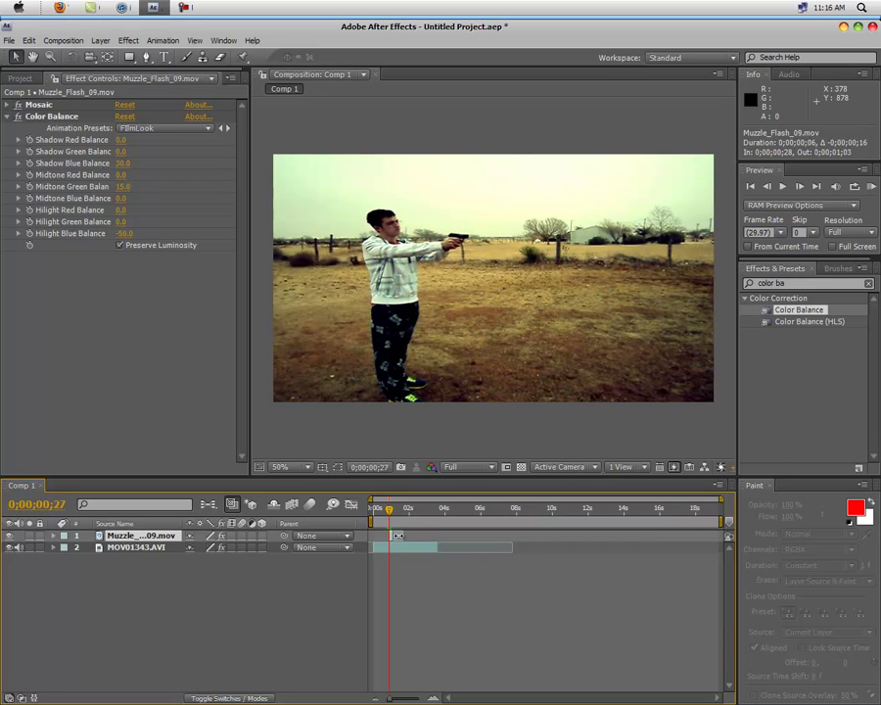
key(Page_Down)
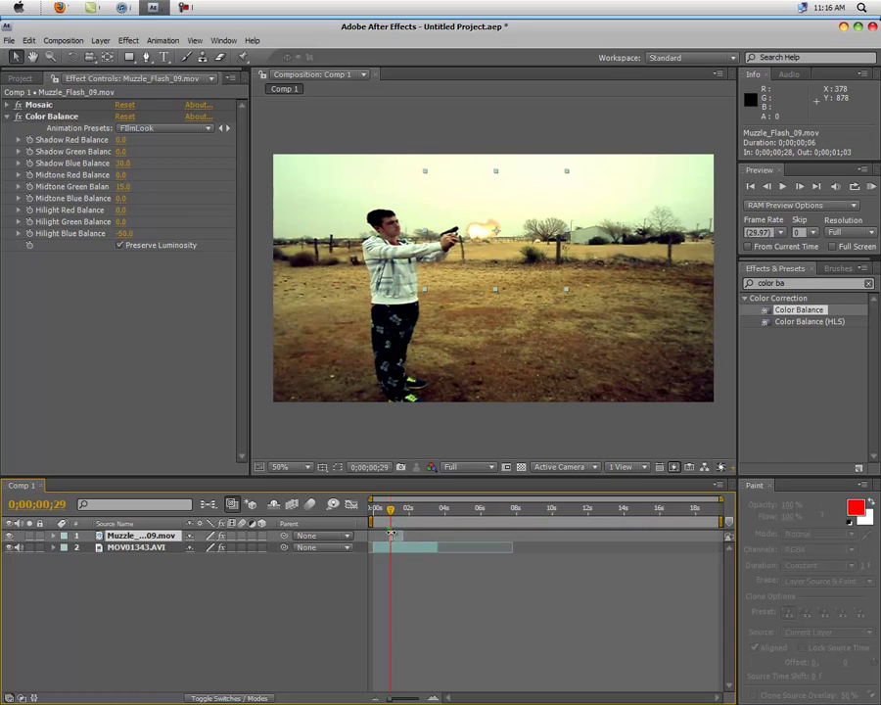
Step: Try trimming the end of the muzzle flash layer to 0;00;01;00, for a duration of three frames
drag(392, 533, 391, 531)
key(Page_Up)
key(Page_Up)
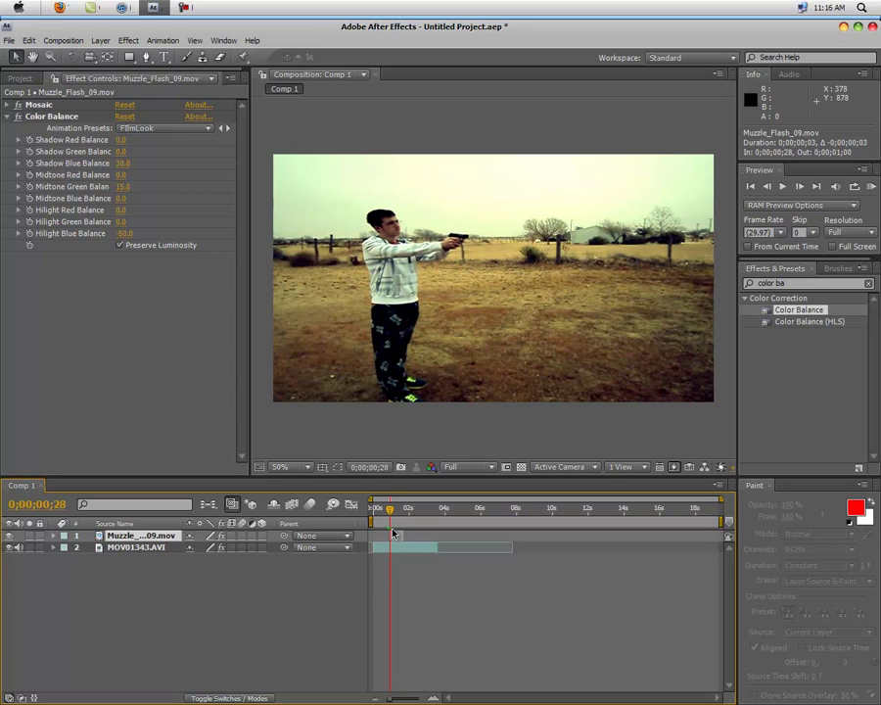
key(Page_Down)
key(Page_Down)
key(Page_Down)
key(Page_Up)
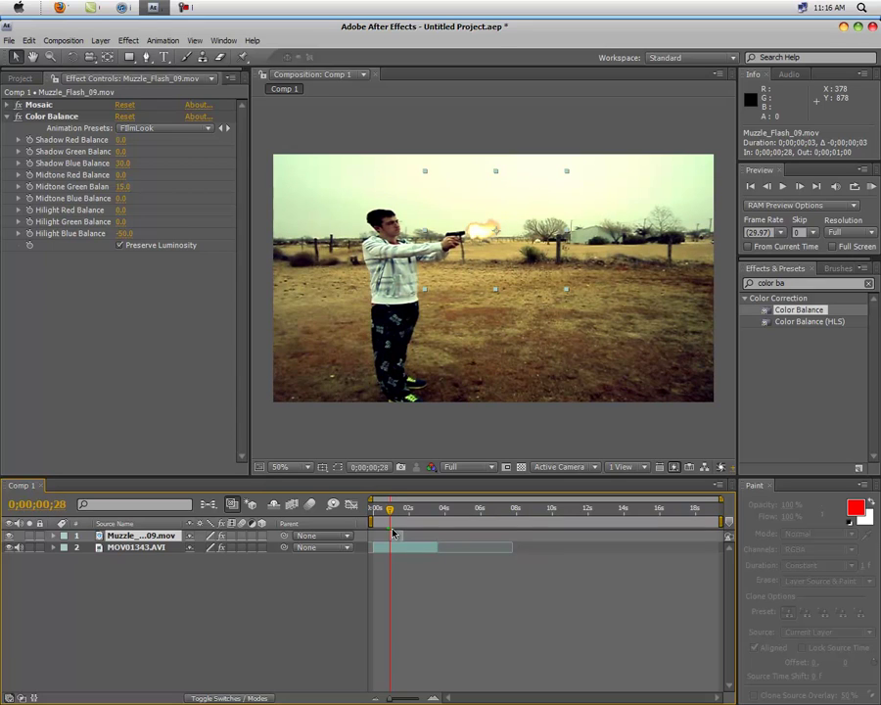
key(Page_Up)
key(Page_Down)
key(Page_Down)
Step: Trim the muzzle flash layer to a single frame at 0;00;00;28
drag(391, 531, 391, 534)
key(Page_Up)
key(Page_Down)
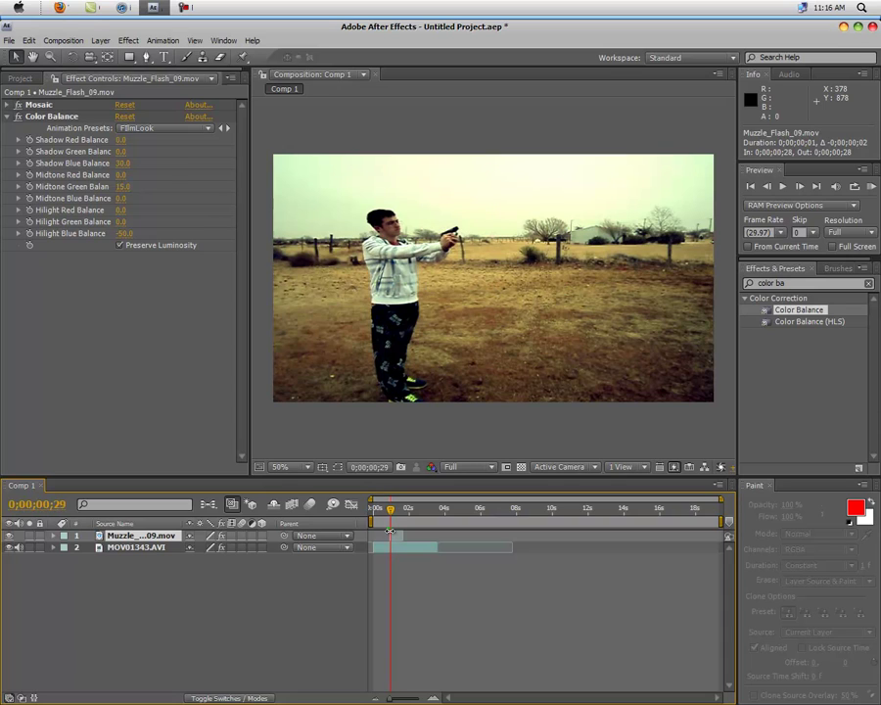
key(Page_Up)
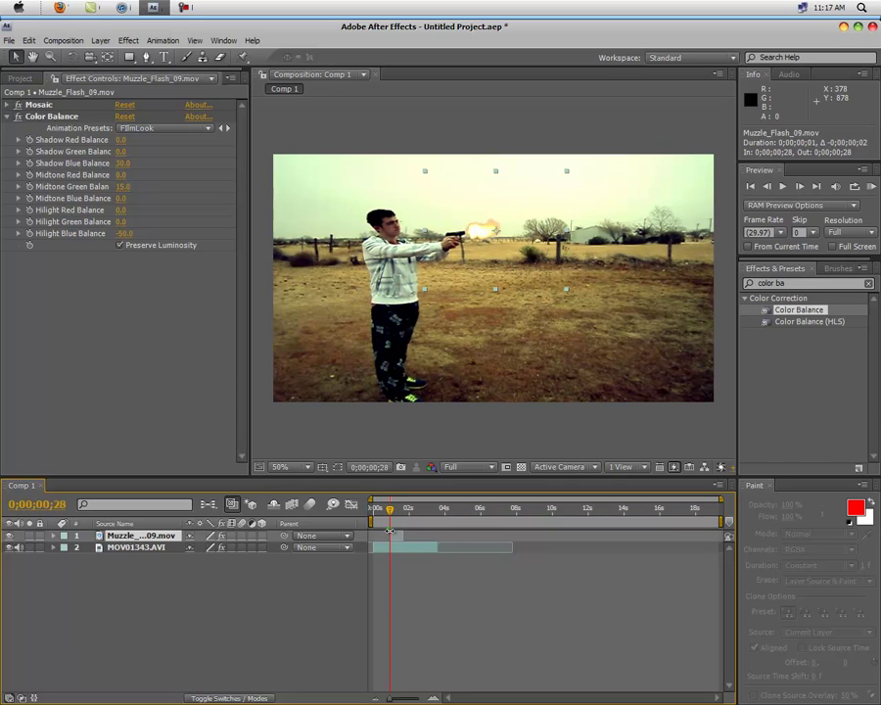
click(397, 442)
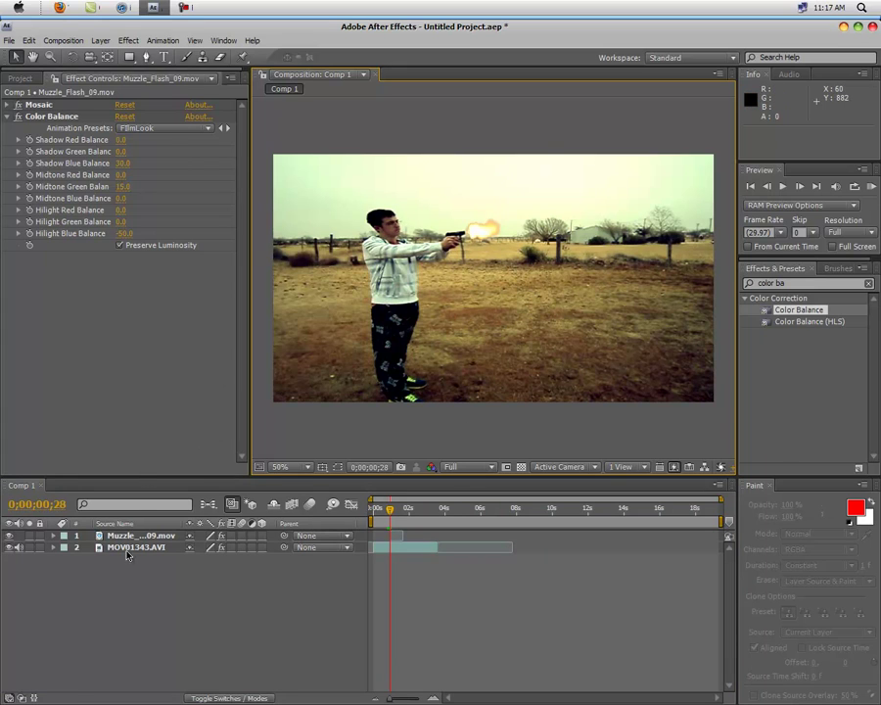
Step: Duplicate the MOV01343.AVI footage layer and select the upper copy, directly beneath the muzzle flash
click(86, 567)
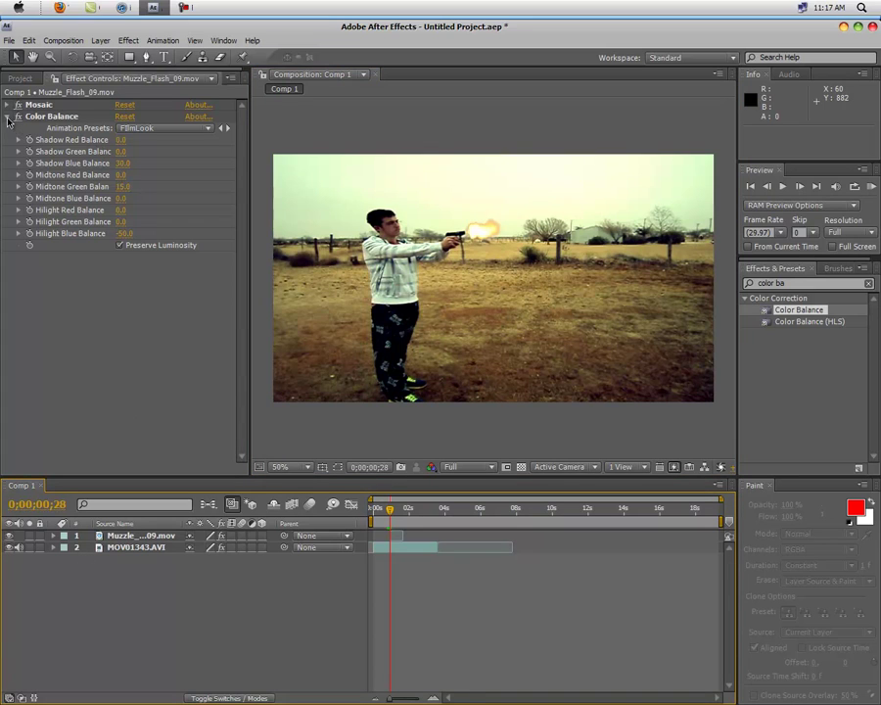
click(8, 118)
click(123, 548)
right_click(120, 552)
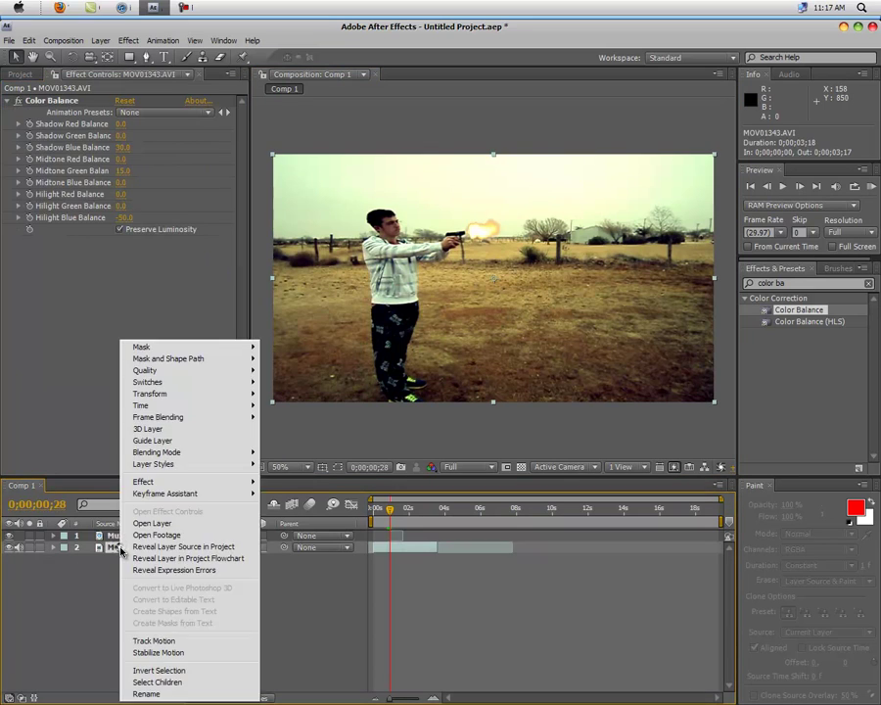
key(Escape)
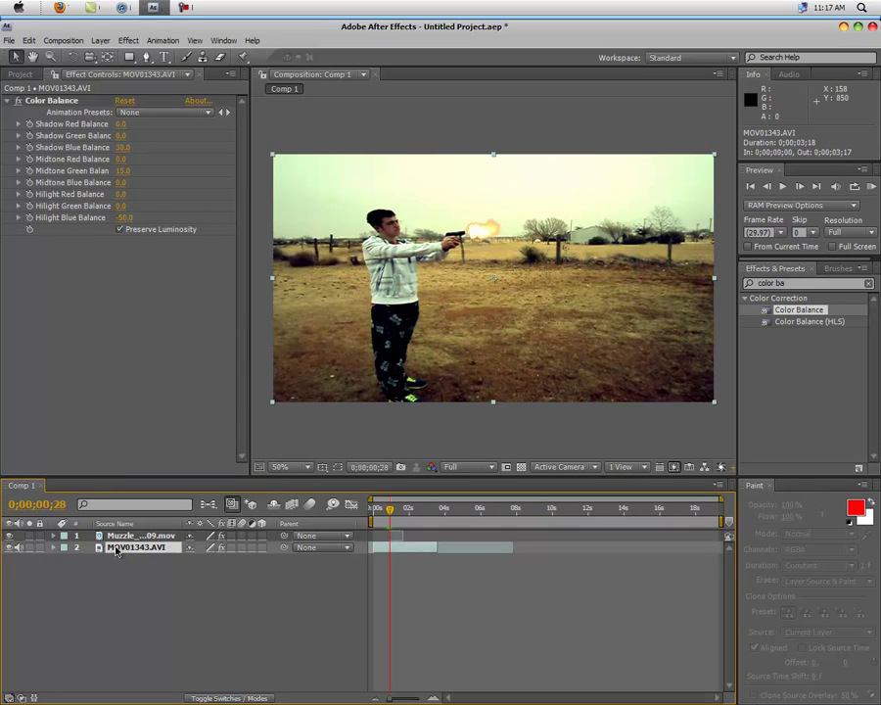
key(ctrl+d)
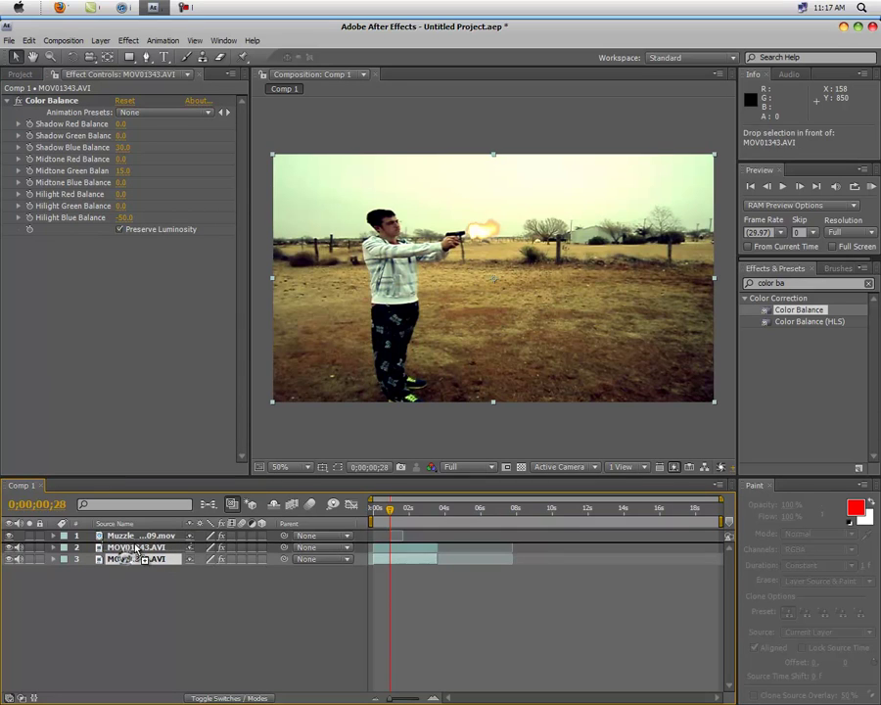
click(132, 548)
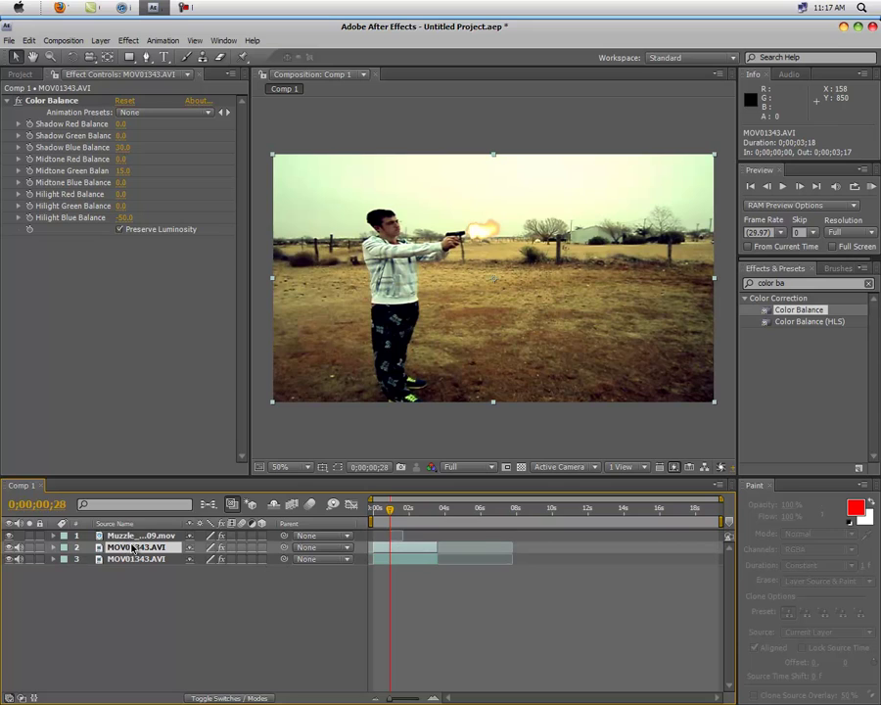
Step: Hide the lower MOV01343.AVI layer and select the upper copy, with the current time at the flash frame 0;00;00;28
click(13, 542)
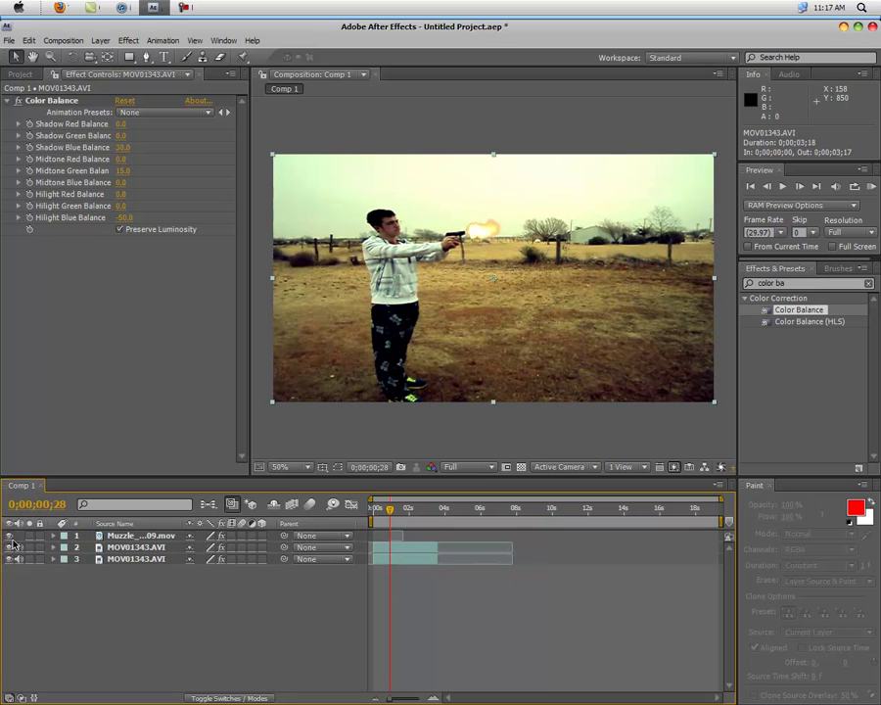
click(10, 537)
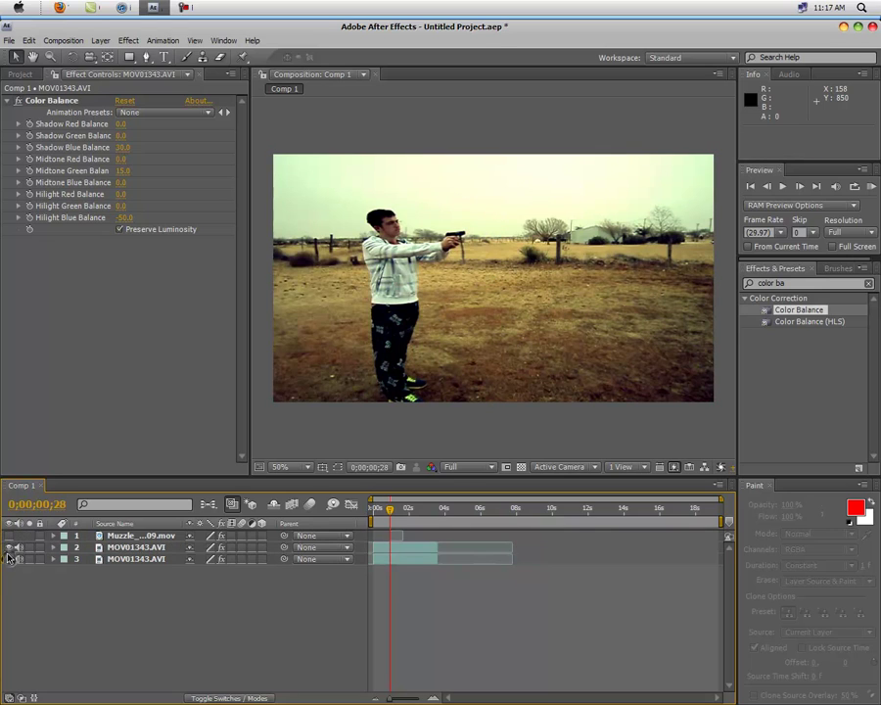
click(126, 547)
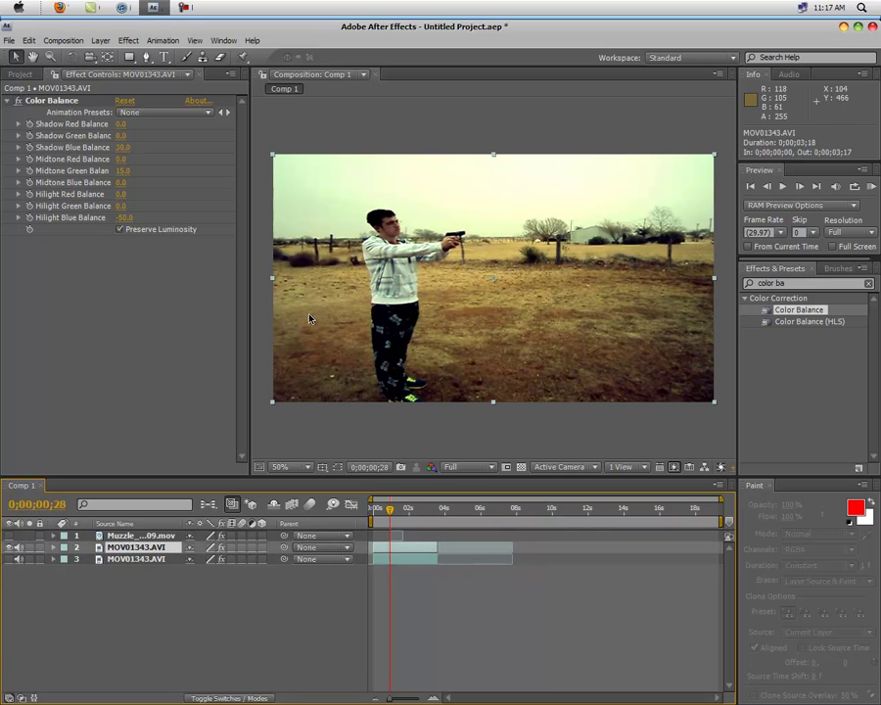
drag(389, 514, 391, 514)
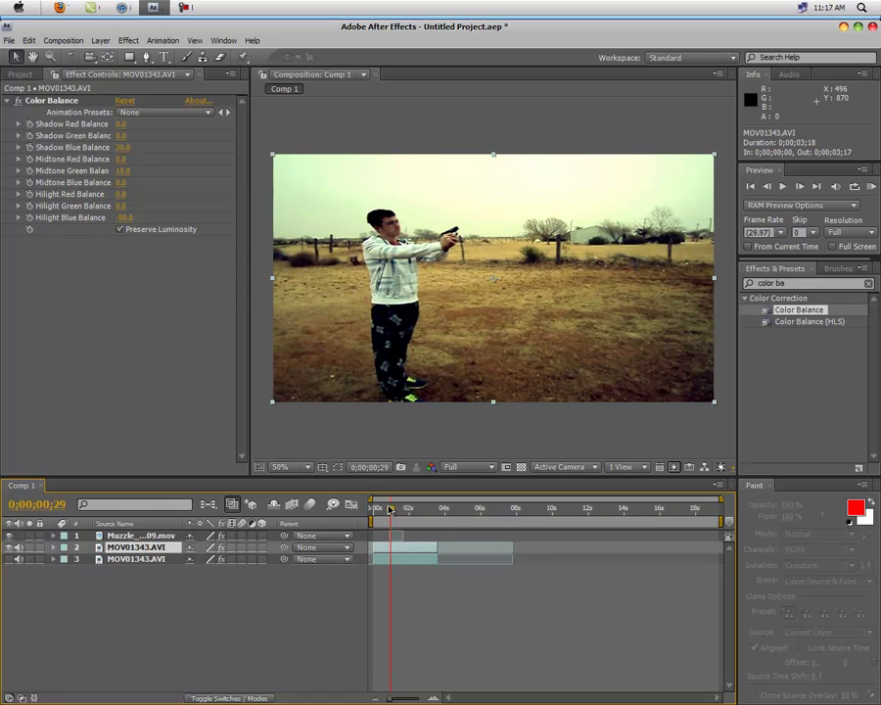
drag(390, 509, 388, 509)
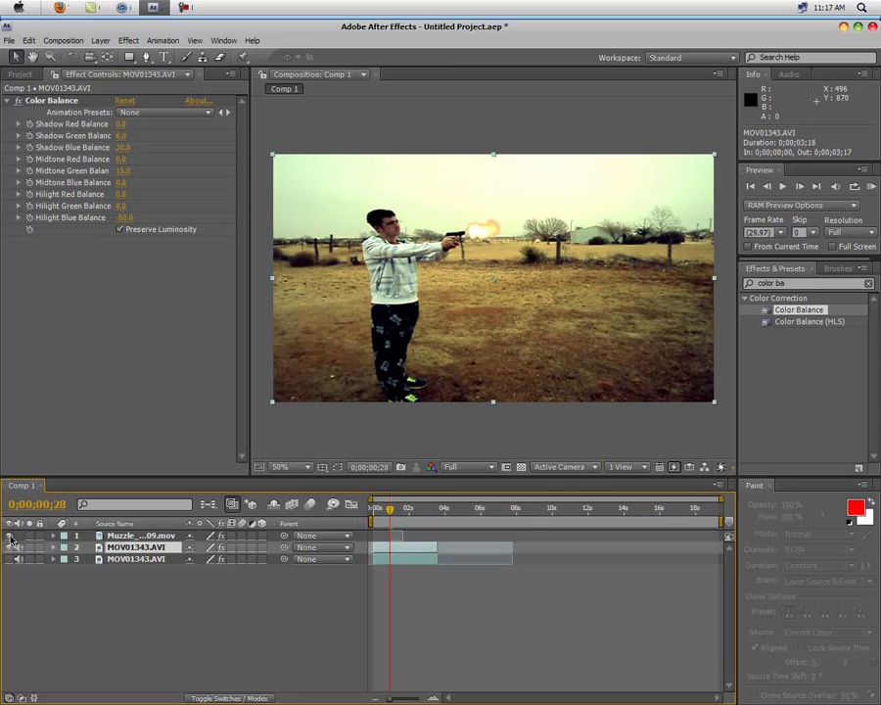
Step: Draw a closed 12-vertex mask around the shooter's face on the upper footage layer with the Pen tool
click(149, 59)
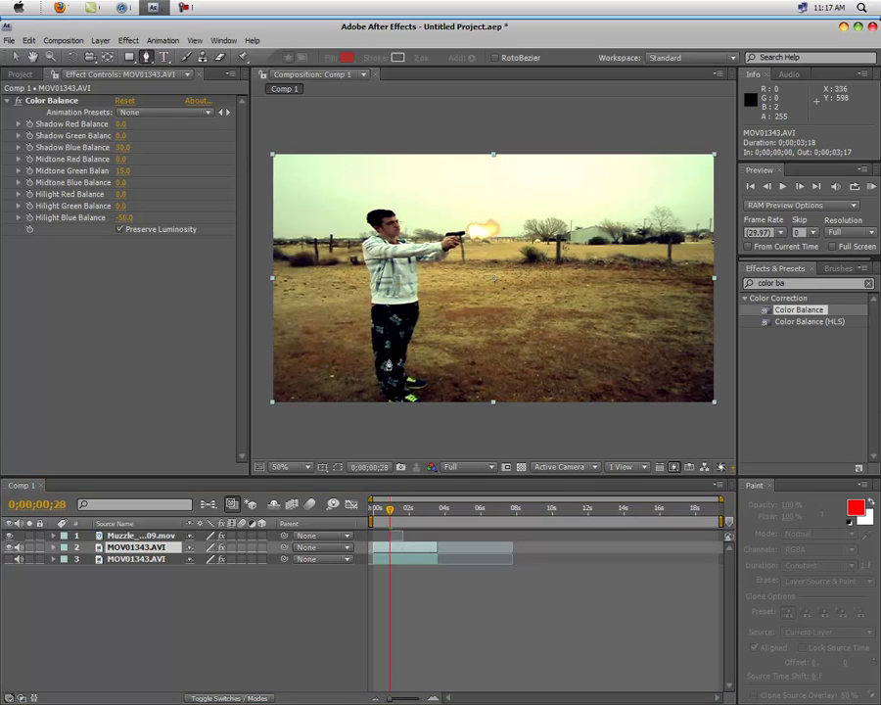
click(393, 217)
click(382, 221)
click(382, 231)
click(386, 237)
click(389, 242)
click(396, 244)
click(405, 240)
click(404, 236)
click(400, 232)
click(399, 228)
click(399, 223)
click(380, 212)
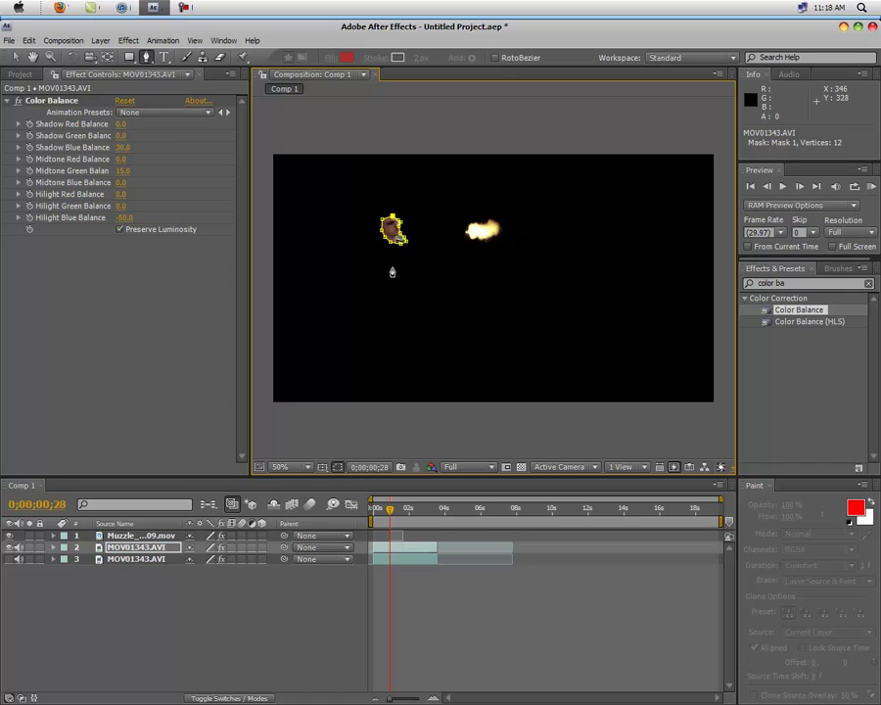
Step: Draw a second closed mask down the front half of the shooter's torso and upper legs
click(391, 260)
click(390, 270)
click(391, 281)
click(391, 294)
click(390, 310)
click(391, 324)
click(398, 344)
click(411, 345)
click(418, 314)
click(421, 299)
drag(424, 280, 418, 269)
click(407, 266)
click(390, 256)
Step: Draw a third closed, rounded mask over the patch of ground in front of the shooter's feet
click(457, 344)
click(441, 346)
click(418, 361)
click(422, 372)
click(468, 373)
click(514, 361)
click(521, 356)
click(503, 348)
click(457, 344)
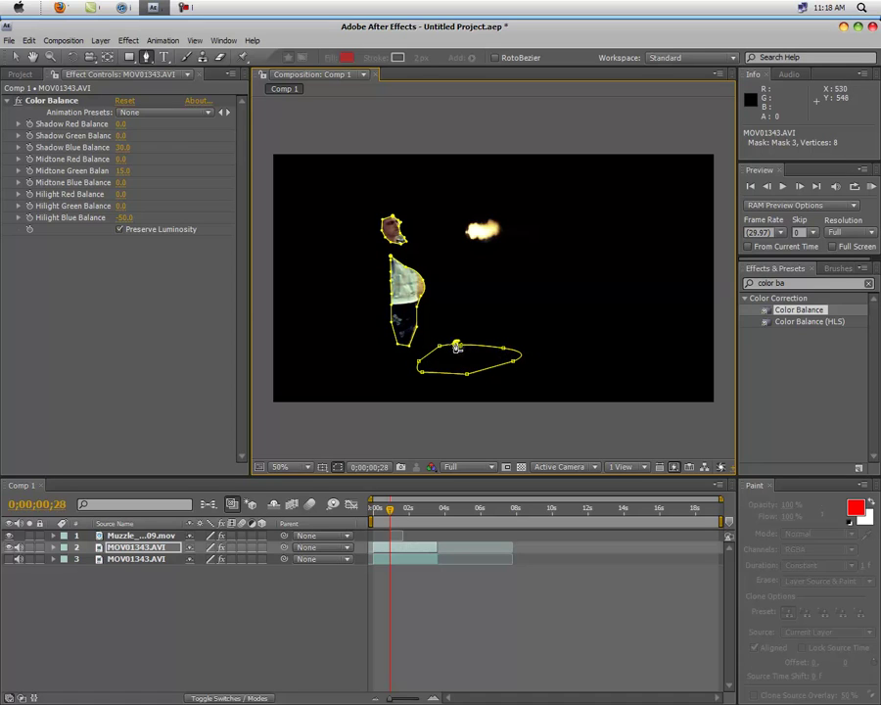
Step: Draw a fourth closed mask along the shooter's outstretched arms and hands, using 8 vertices
click(435, 235)
click(420, 234)
click(413, 236)
click(418, 245)
click(452, 246)
click(469, 245)
click(459, 238)
click(437, 235)
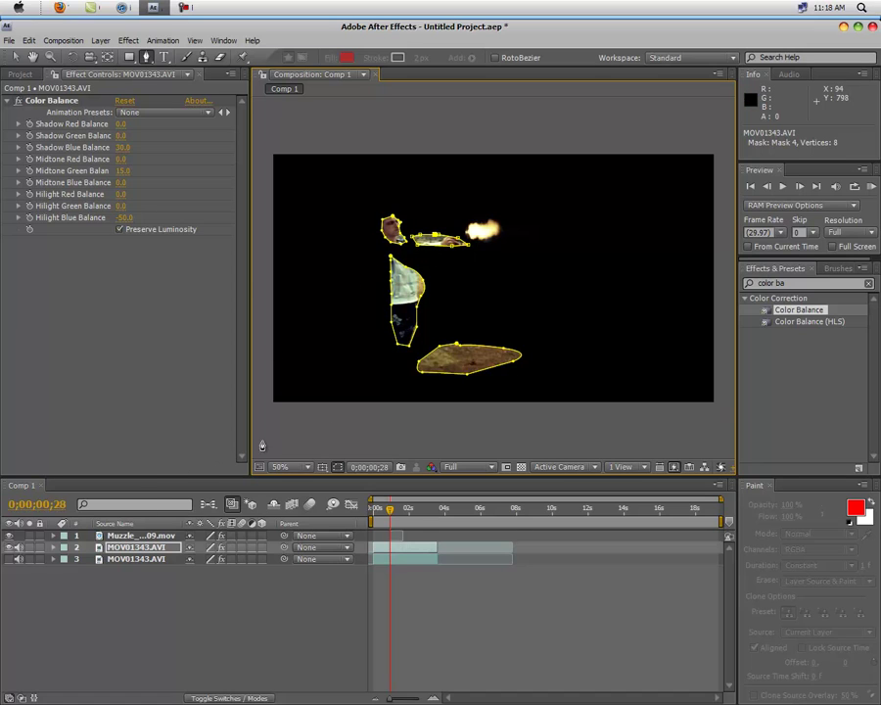
Step: Adjust the arm mask's vertices to follow the arms, and reshape the body mask along the belly and down the legs
click(16, 57)
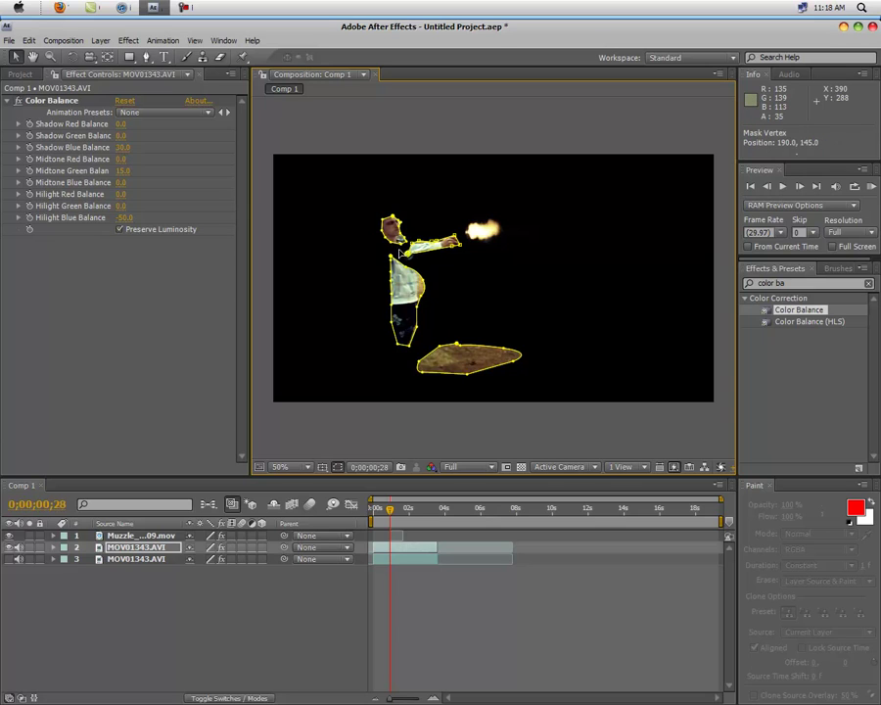
drag(392, 254, 419, 277)
click(419, 295)
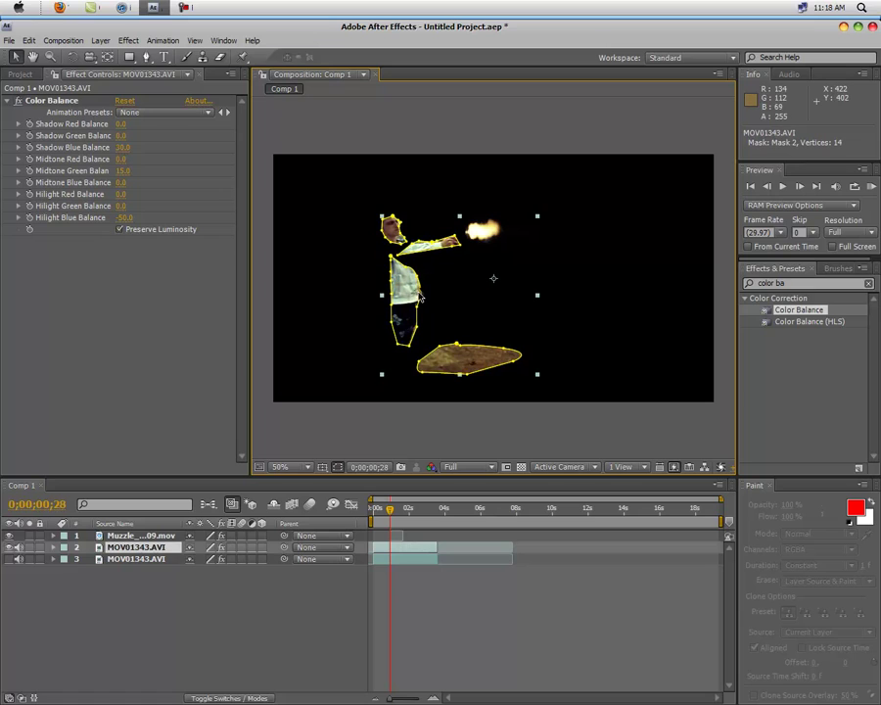
key(Return)
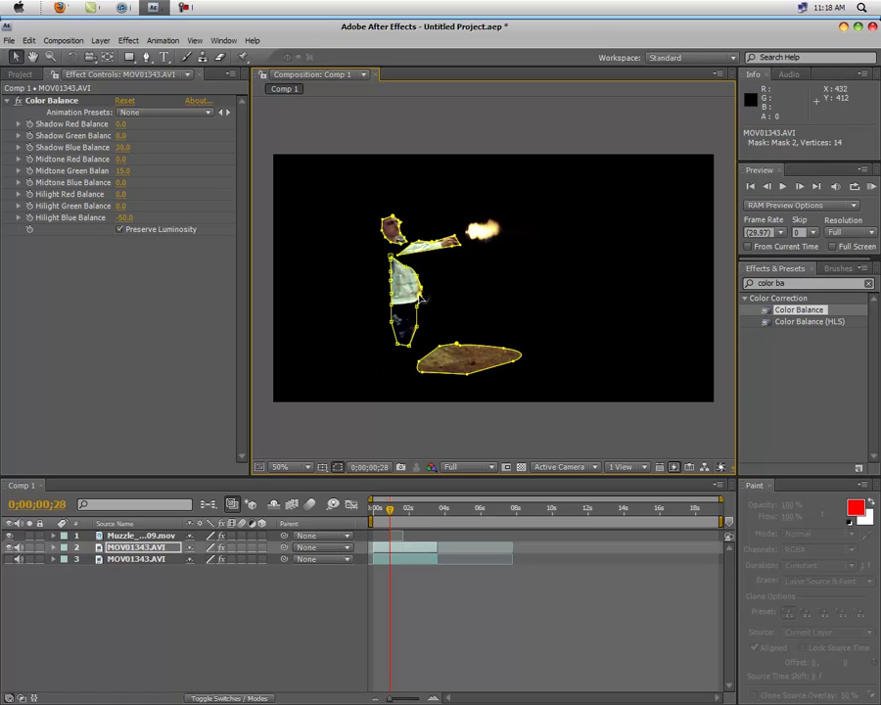
drag(421, 298, 420, 298)
click(413, 342)
drag(417, 341, 408, 384)
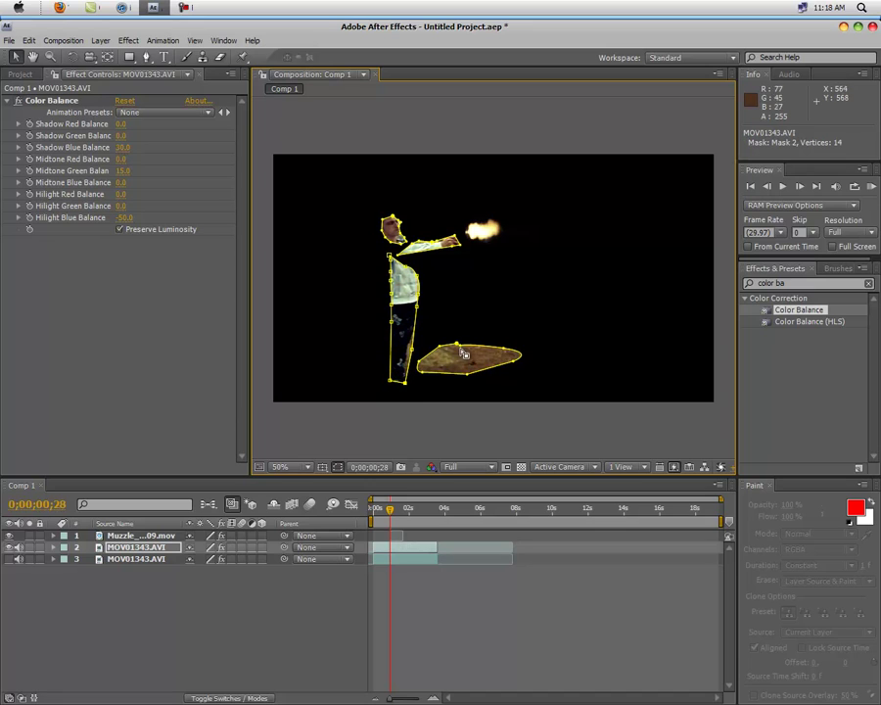
Step: Enlarge the ground mask into a wider patch starting at the legs, and refine the front edge of the face mask
click(504, 349)
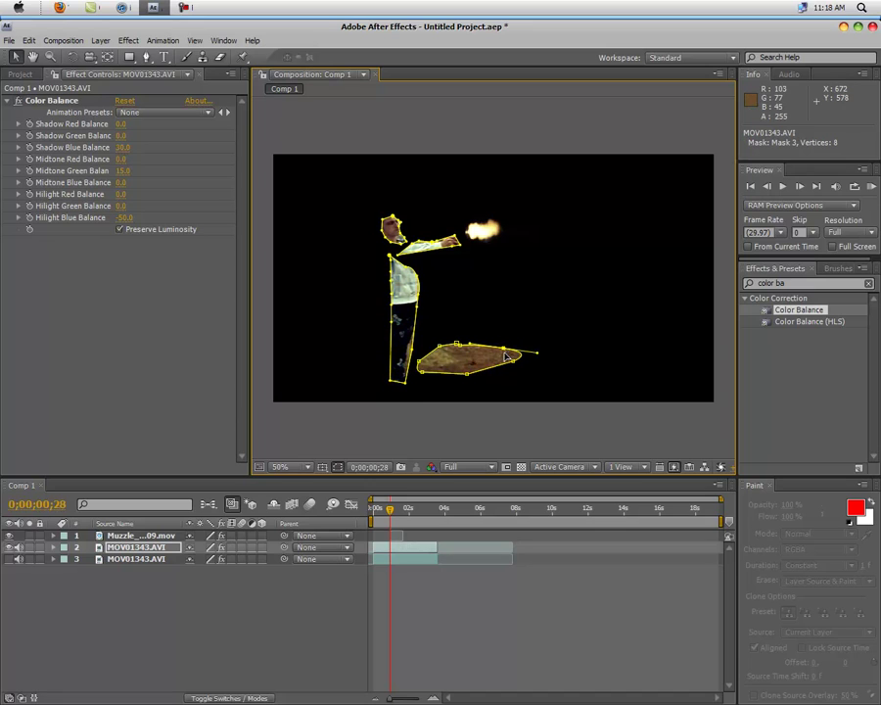
drag(504, 348, 557, 380)
drag(467, 376, 469, 332)
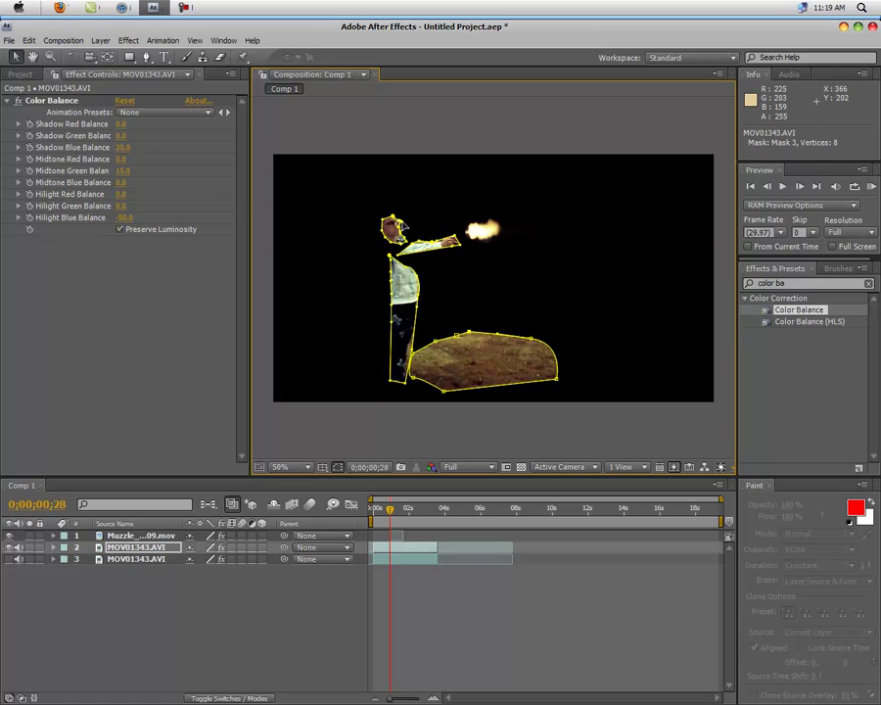
drag(400, 223, 402, 230)
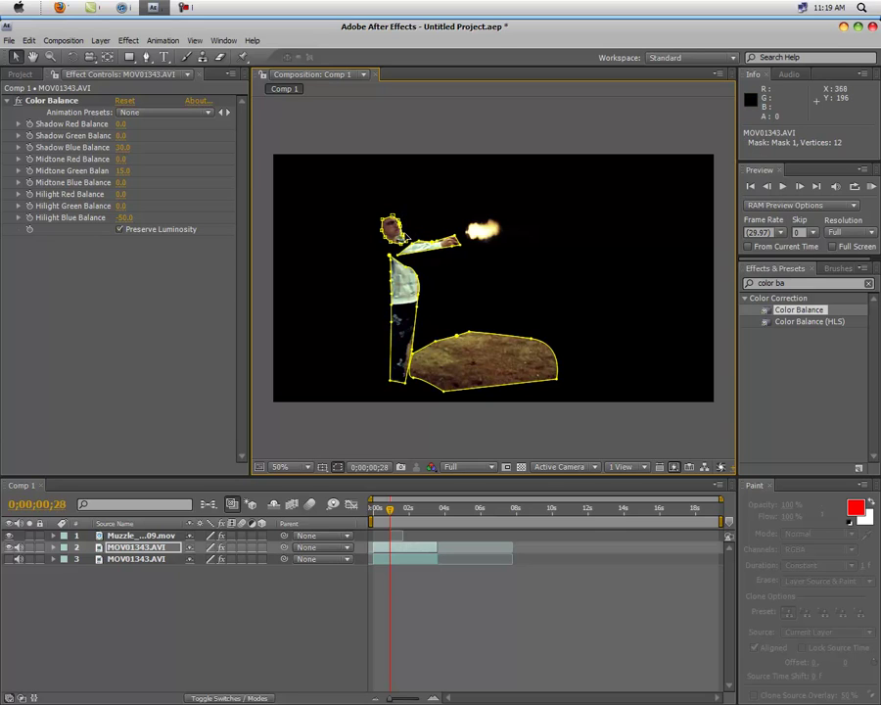
Step: Show the lower MOV01343.AVI layer again and set the masked upper copy's blending mode to Add
click(10, 560)
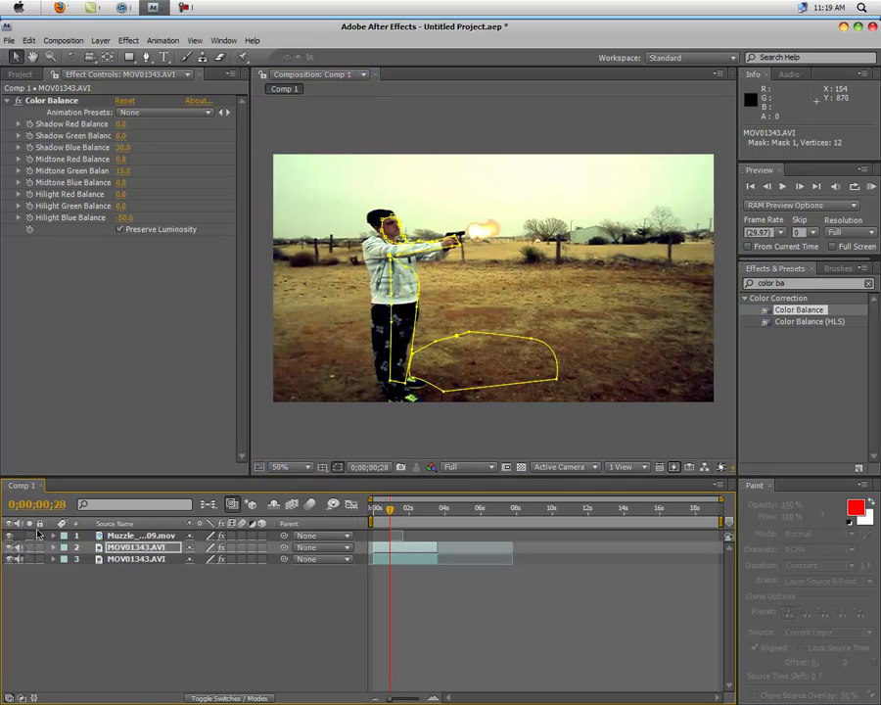
right_click(138, 549)
click(112, 547)
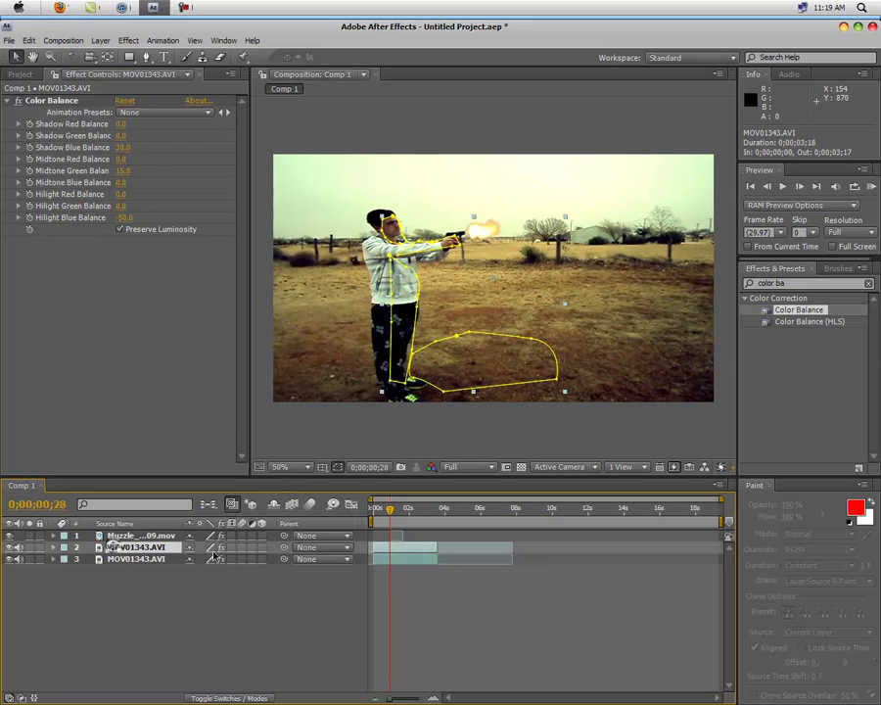
click(318, 557)
click(240, 590)
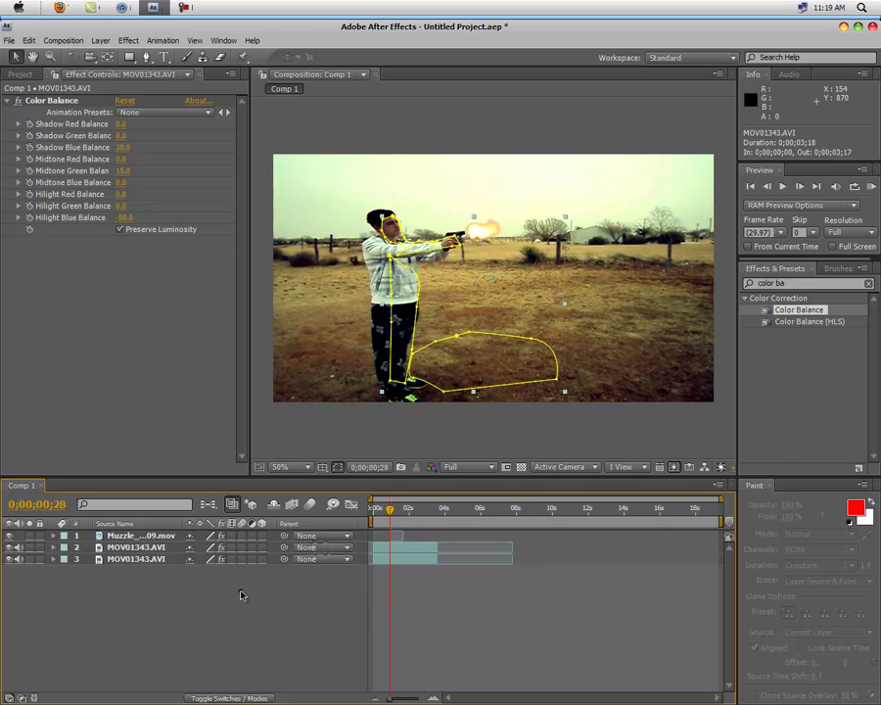
click(232, 698)
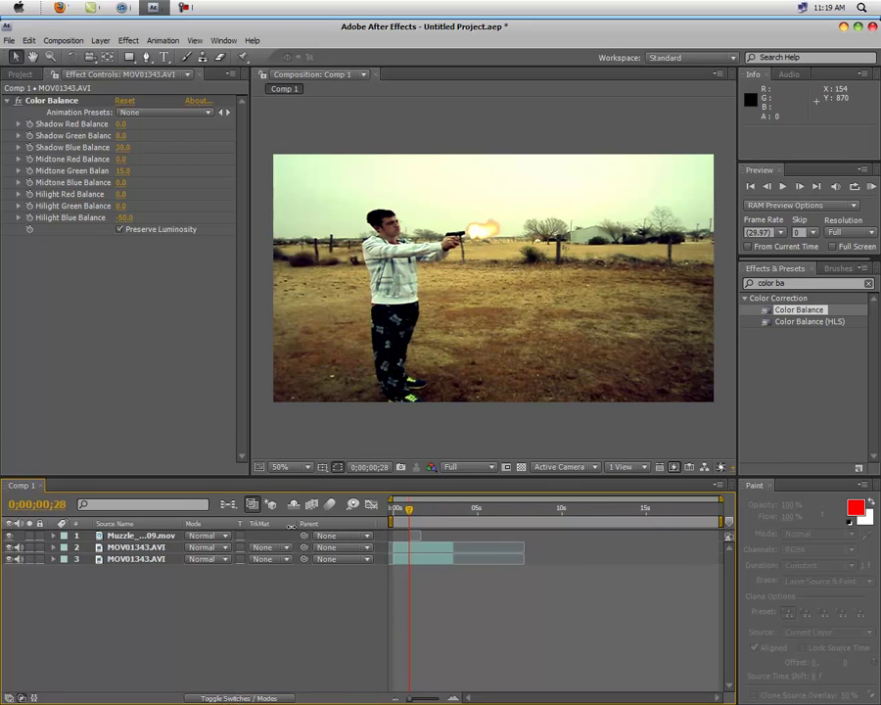
click(227, 549)
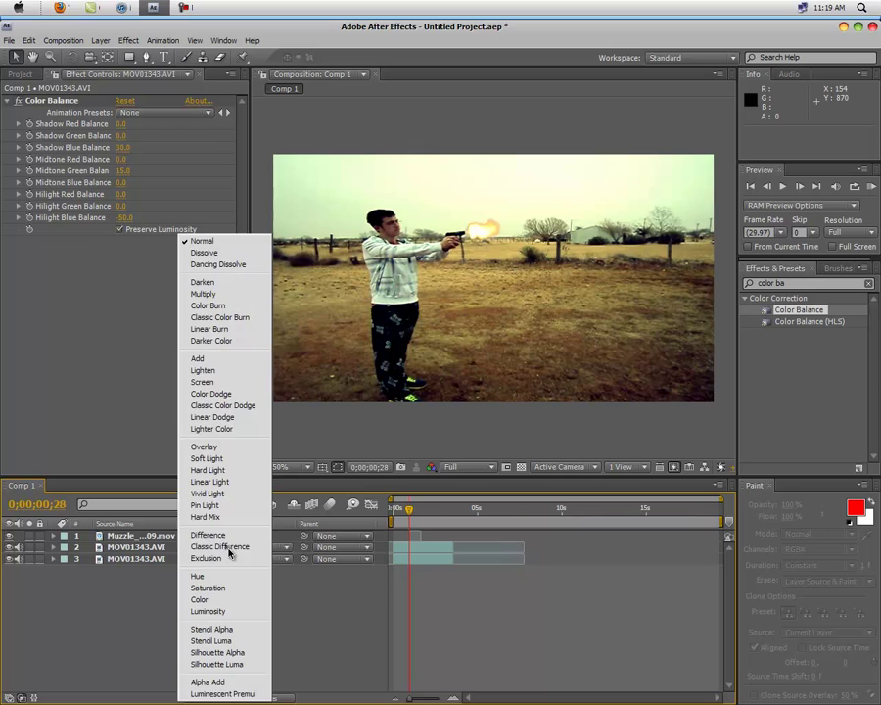
click(213, 359)
click(213, 602)
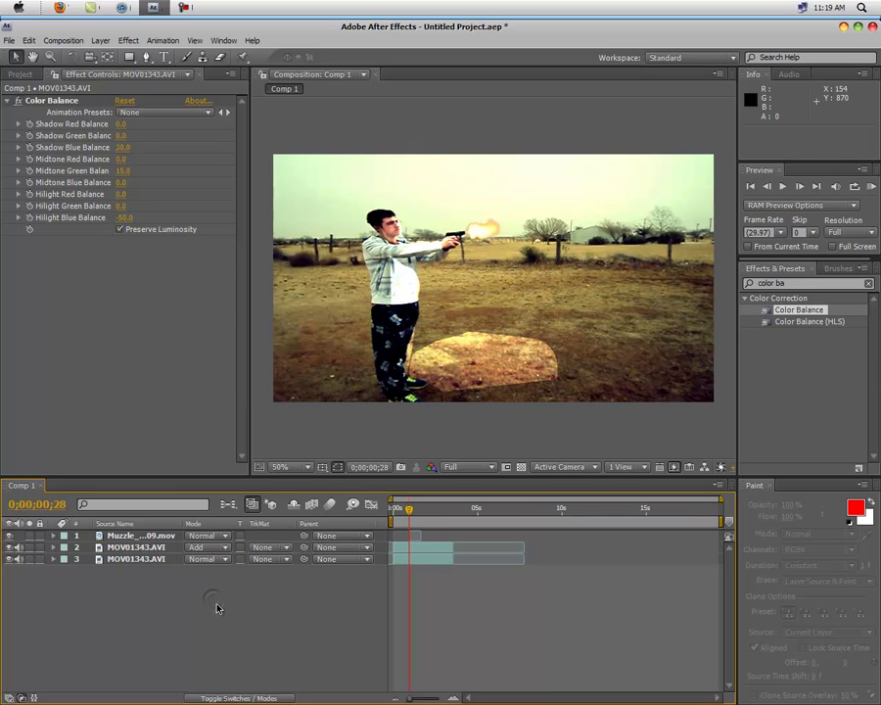
Step: Expand the upper footage layer's masks and set Mask 1's feather to 355 pixels
click(142, 549)
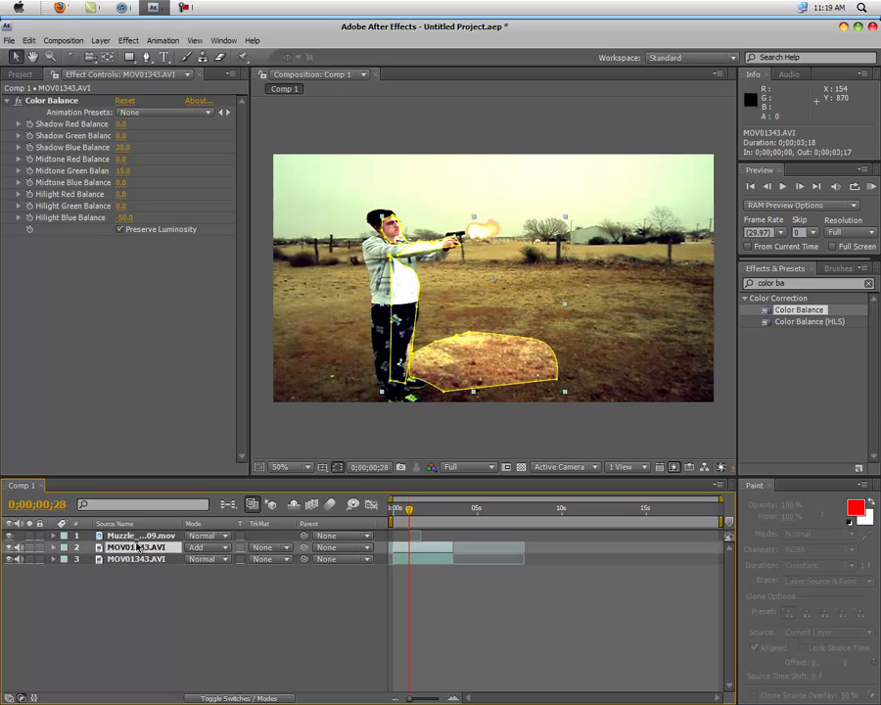
click(54, 548)
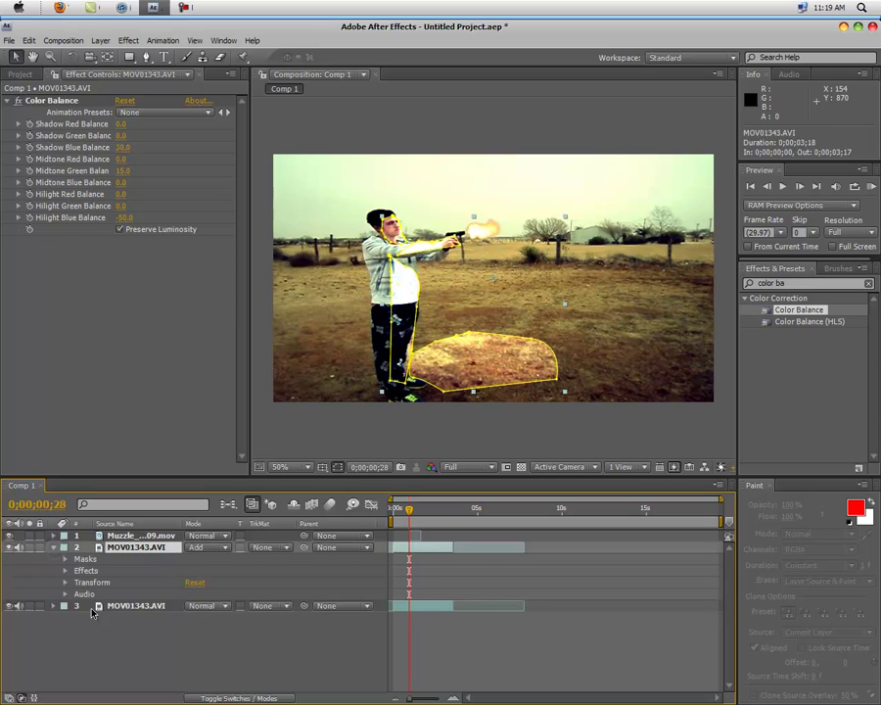
click(65, 558)
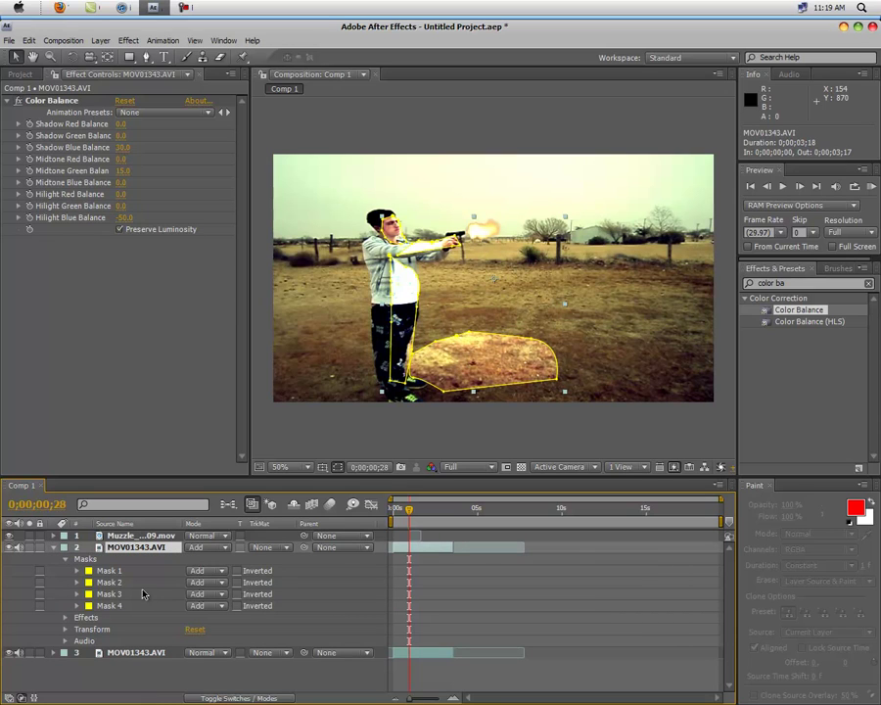
click(77, 573)
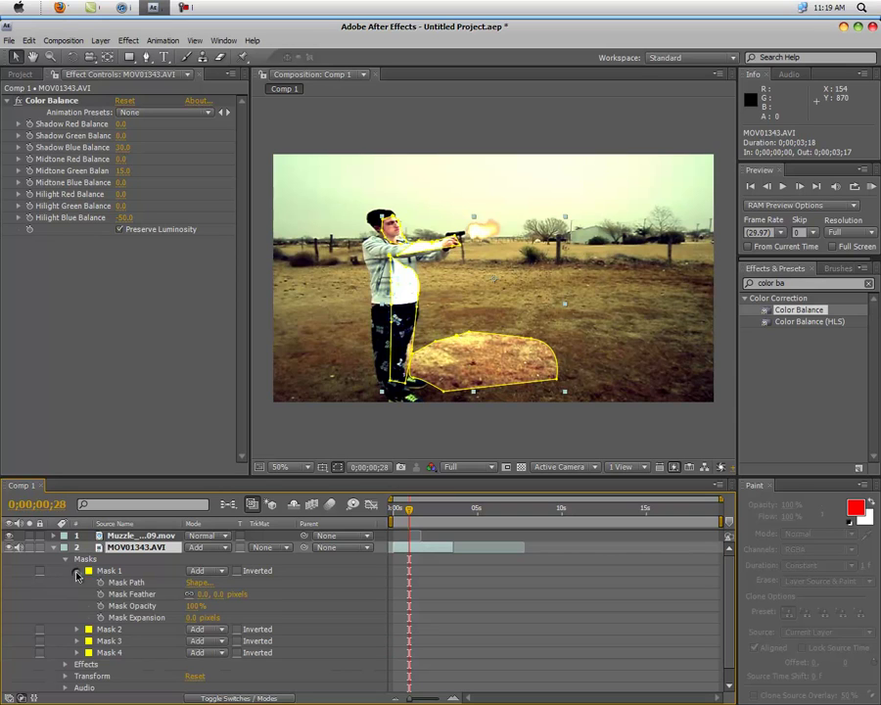
drag(206, 594, 299, 594)
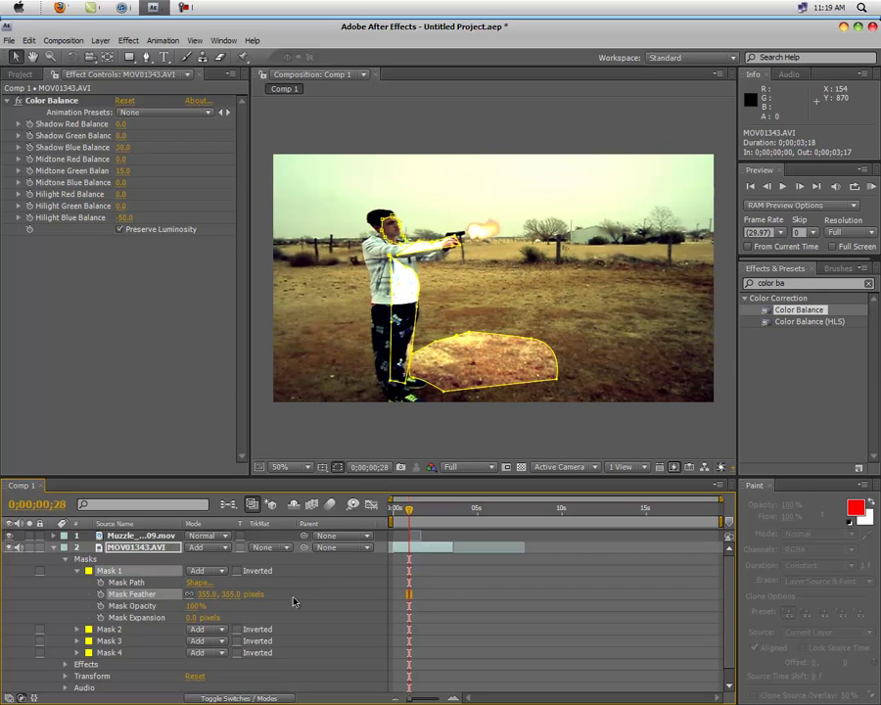
drag(223, 597, 382, 598)
Step: Reshape Mask 2 by moving its rear vertices back over the torso and thigh and extending its lower end over the shoe
click(390, 308)
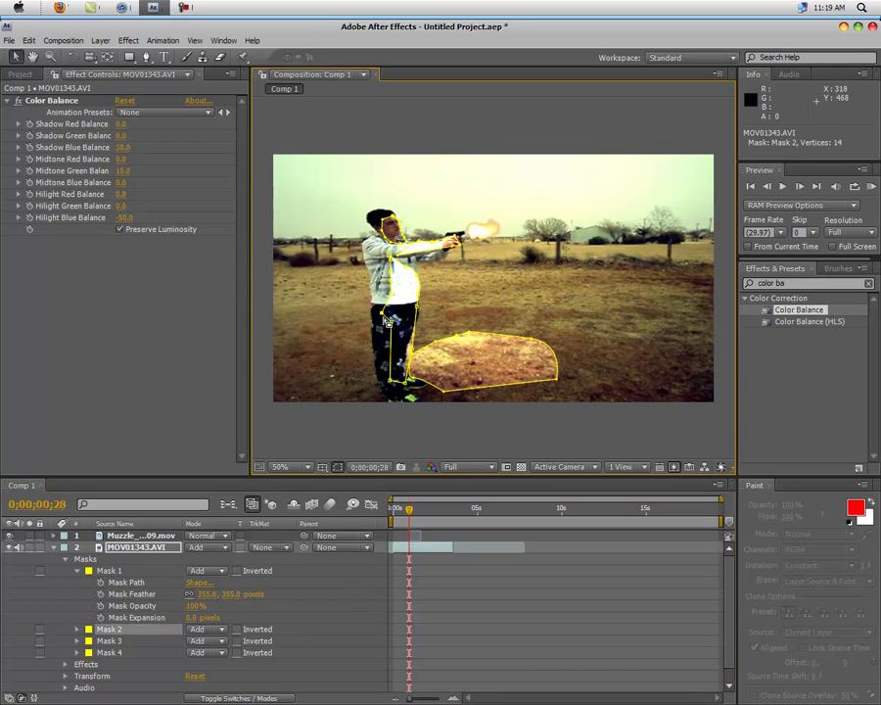
drag(392, 322, 382, 333)
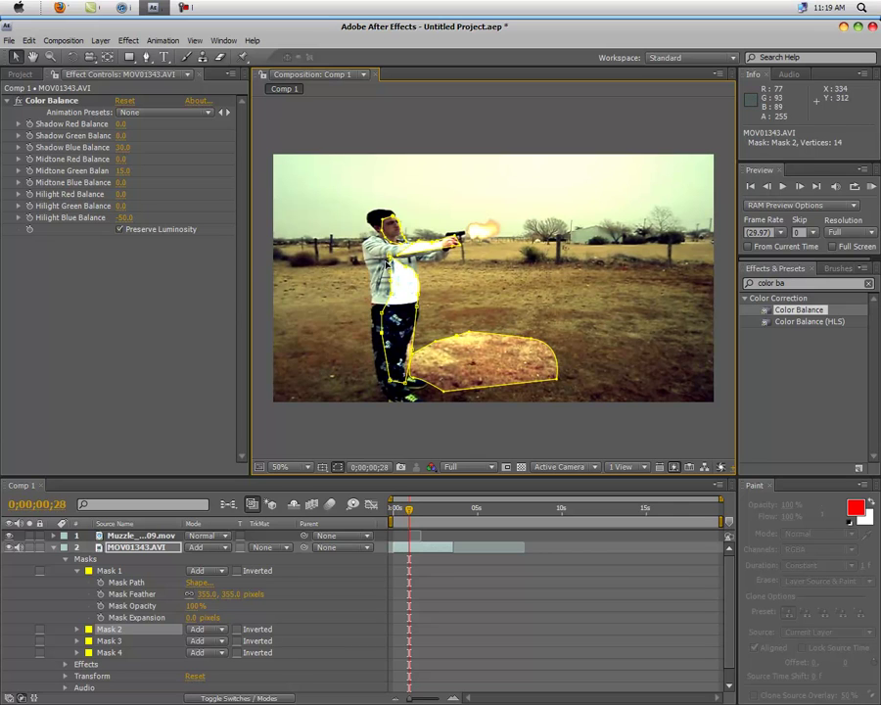
drag(389, 260, 385, 272)
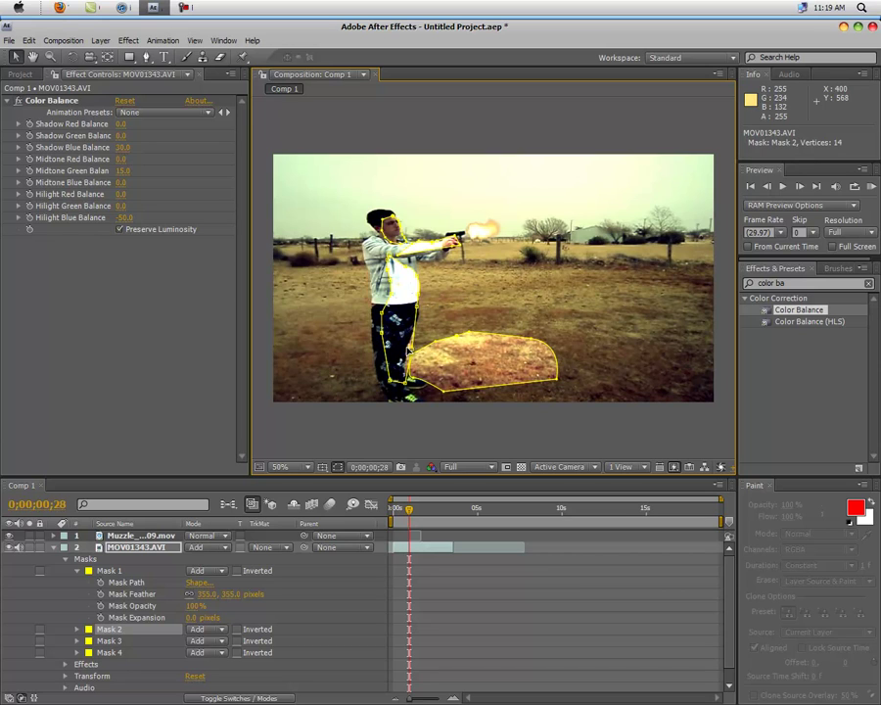
click(411, 351)
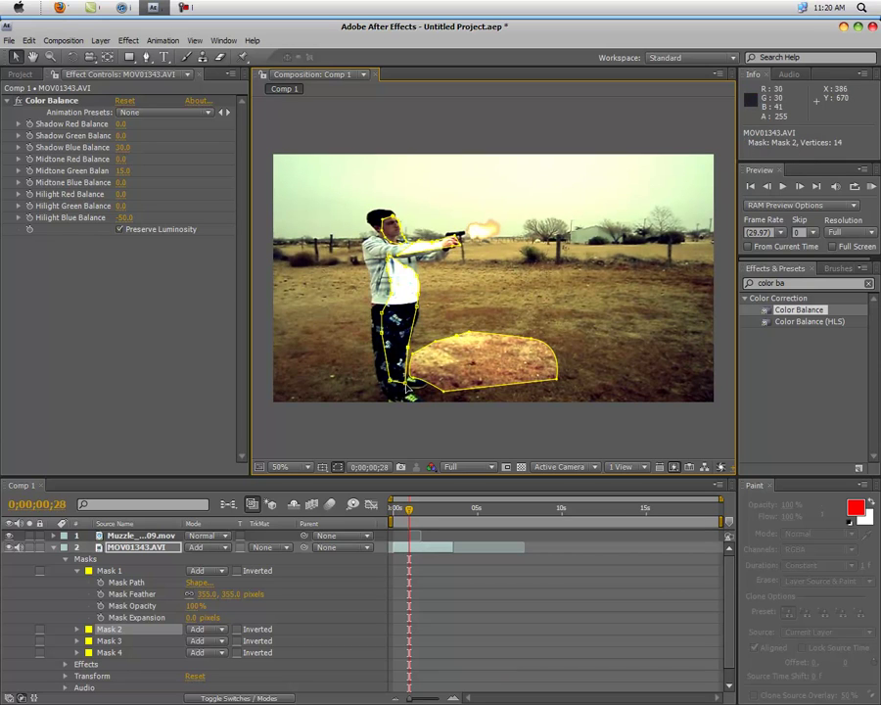
drag(409, 399, 395, 382)
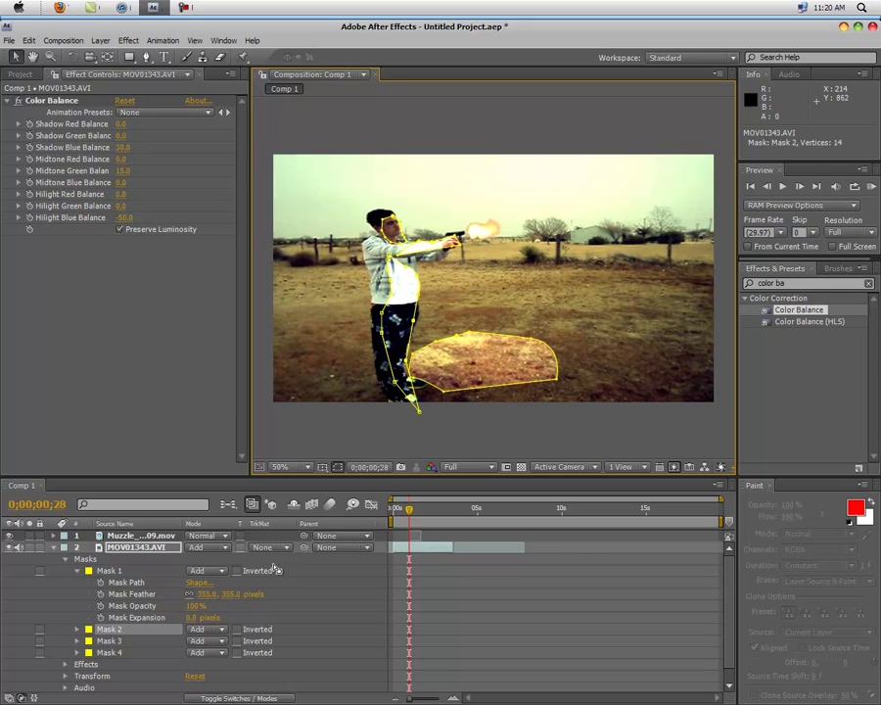
Step: Increase Mask 1's feather to 402 pixels and collapse its properties
mouse_move(252, 594)
mouse_down()
mouse_move(232, 594)
mouse_move(250, 597)
mouse_up()
click(108, 570)
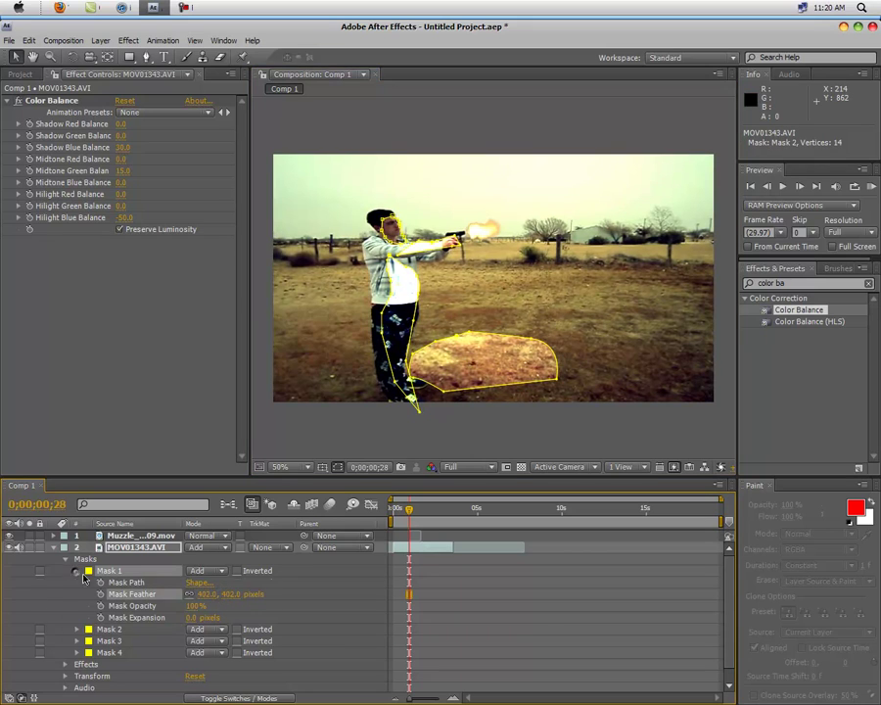
click(78, 570)
key(ctrl+d)
Step: Set Mask 2's feather to 98 pixels
click(77, 582)
click(131, 606)
drag(201, 607, 261, 600)
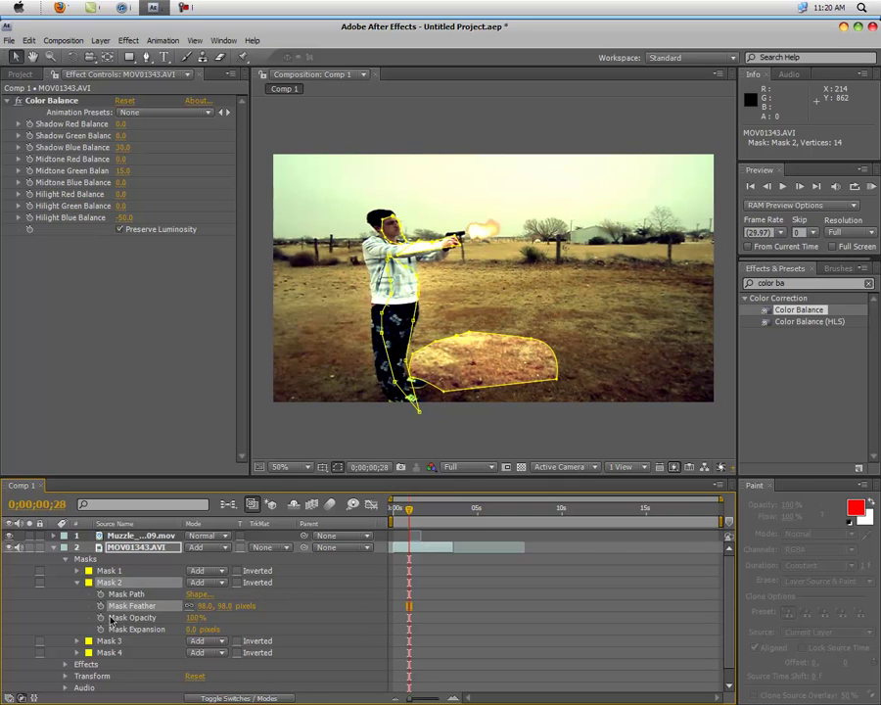
Step: Set Mask 3's feather to 51 pixels and collapse its properties
click(78, 582)
click(77, 595)
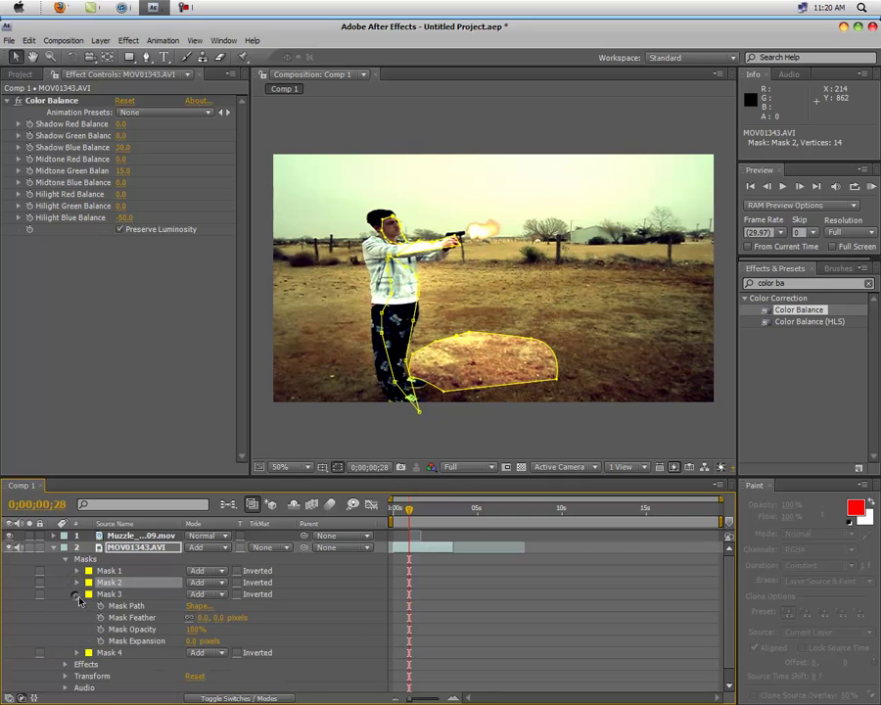
drag(214, 622, 251, 620)
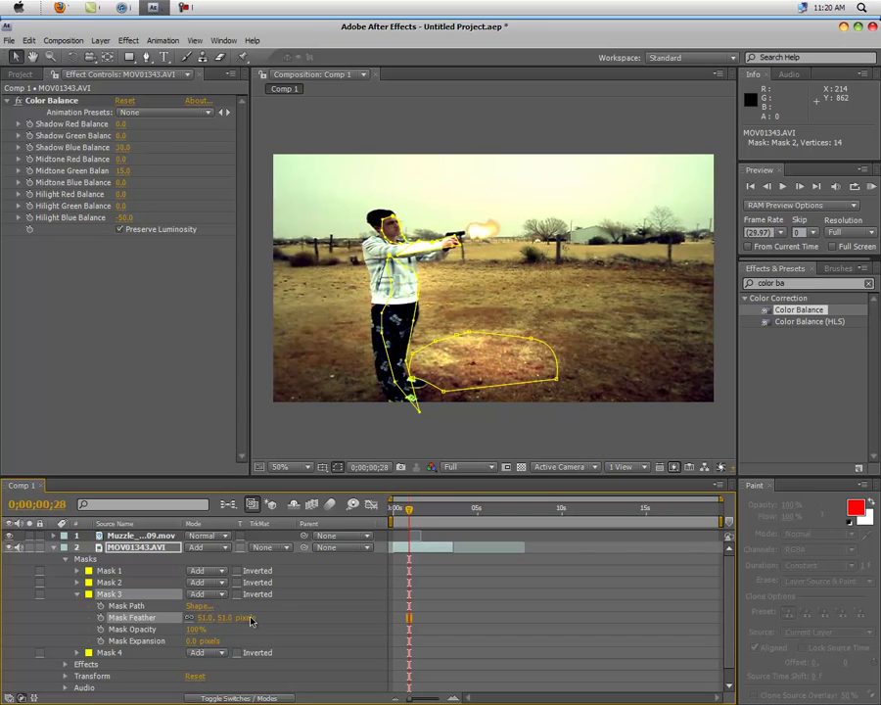
click(77, 594)
Step: Set Mask 4's feather to 167 pixels and hide the mask outlines in the composition view
click(77, 607)
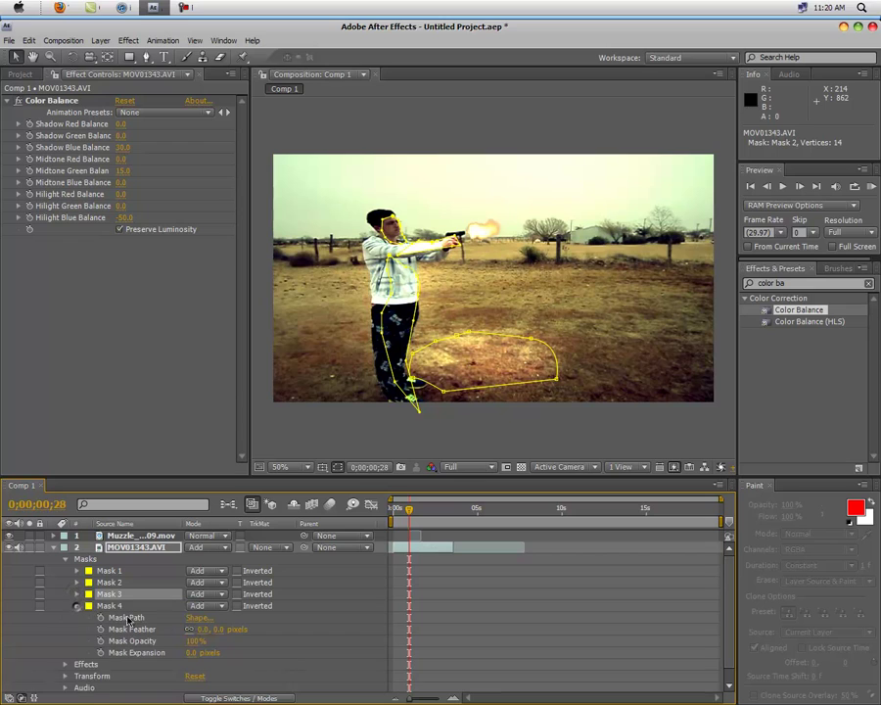
click(212, 631)
drag(221, 629, 273, 624)
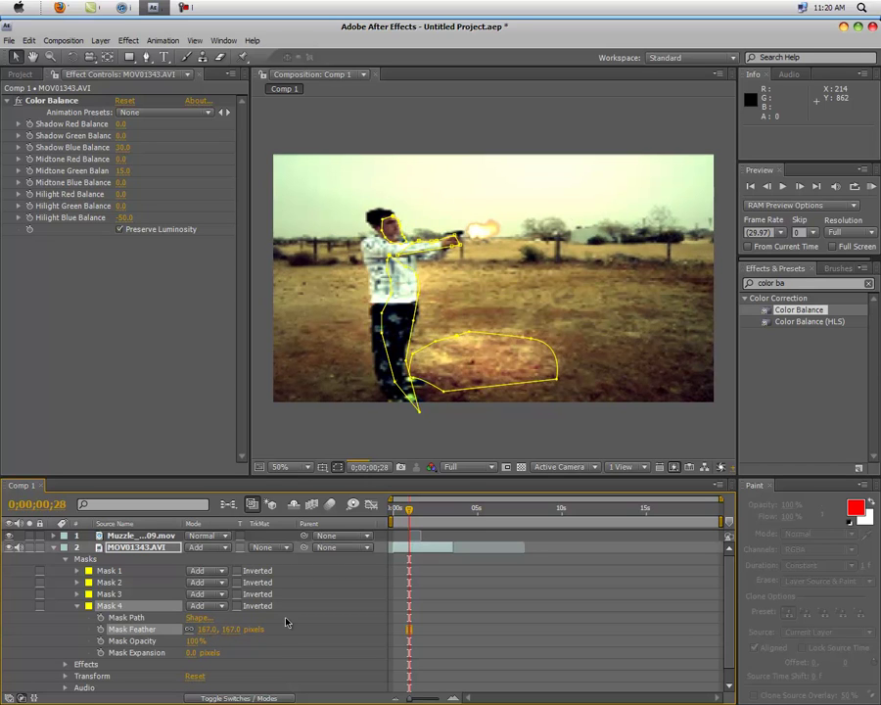
click(340, 469)
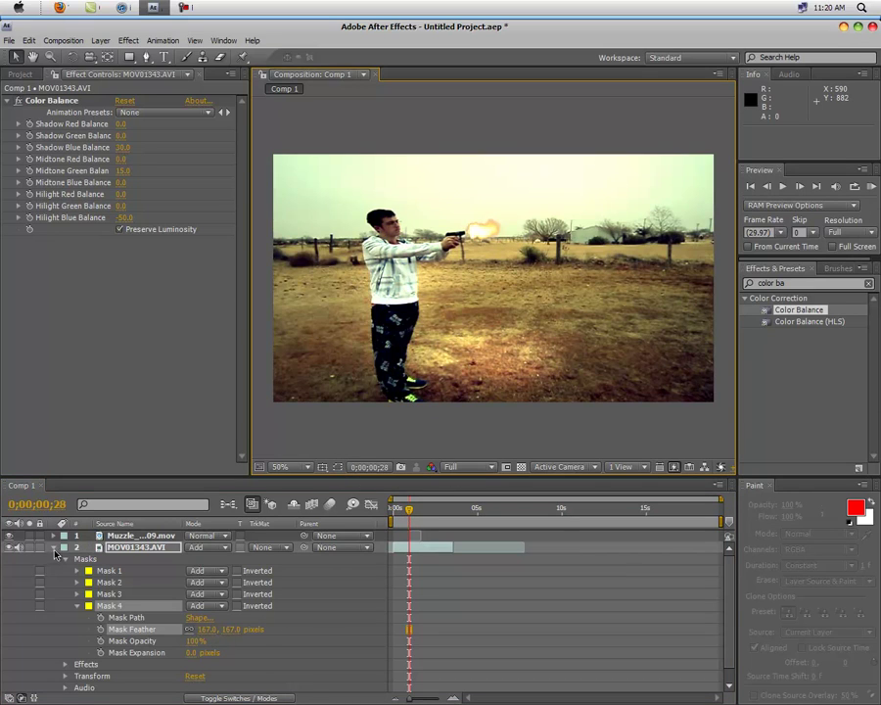
Step: Collapse the mask list of the upper footage layer and expand its transform properties
click(54, 550)
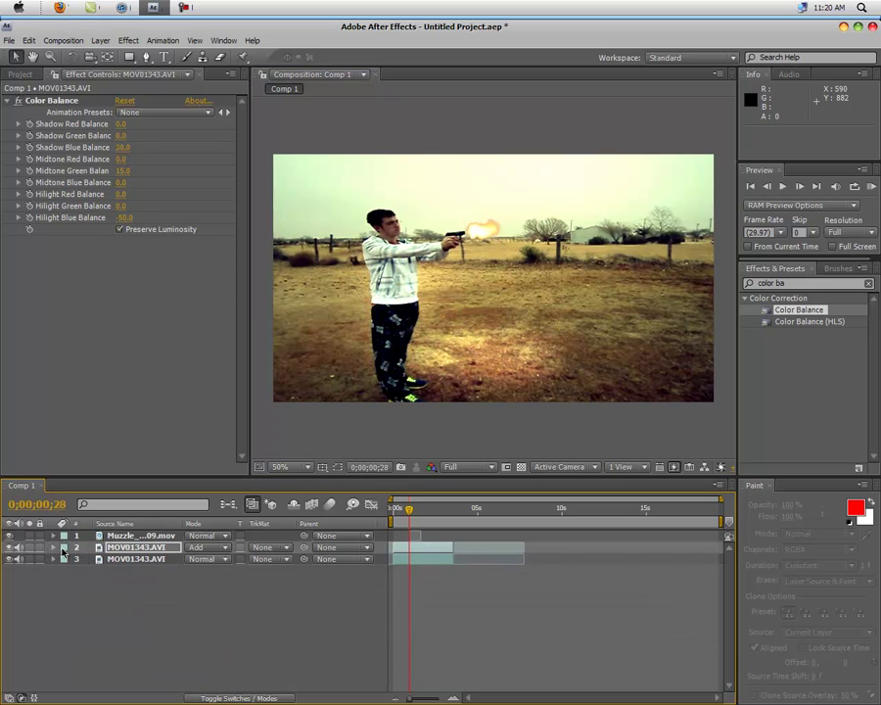
click(54, 549)
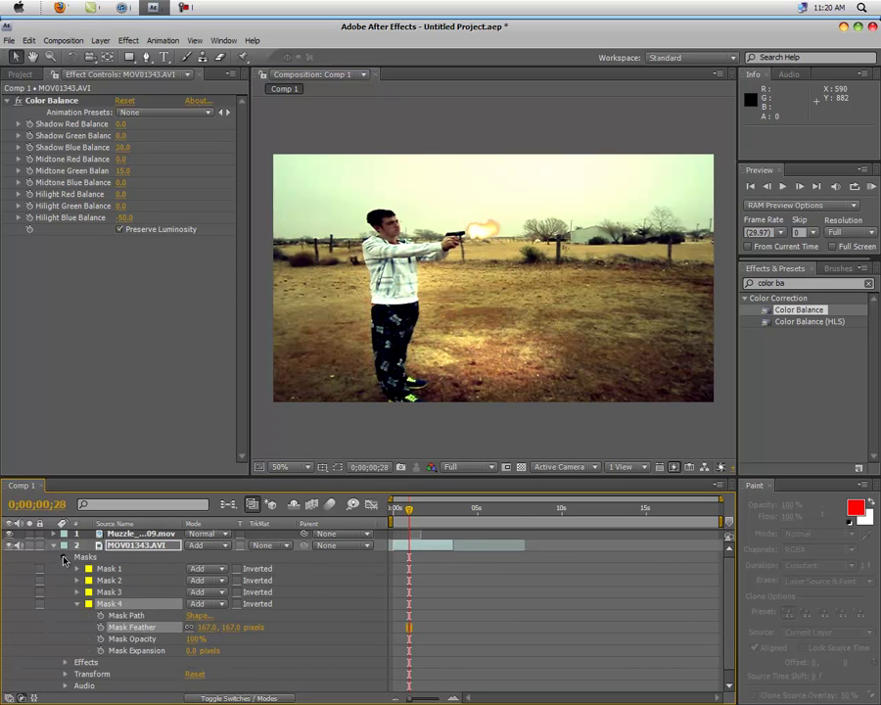
click(65, 560)
click(67, 584)
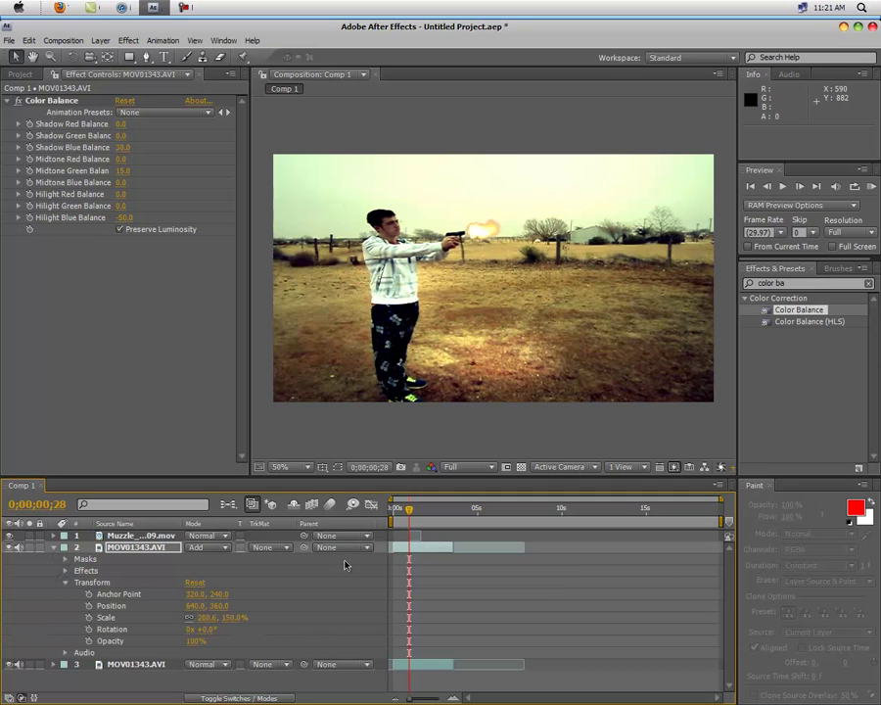
Step: Start opacity keyframing on the upper footage layer with 0% at 0;00;00;27, one frame before the muzzle flash
key(Page_Up)
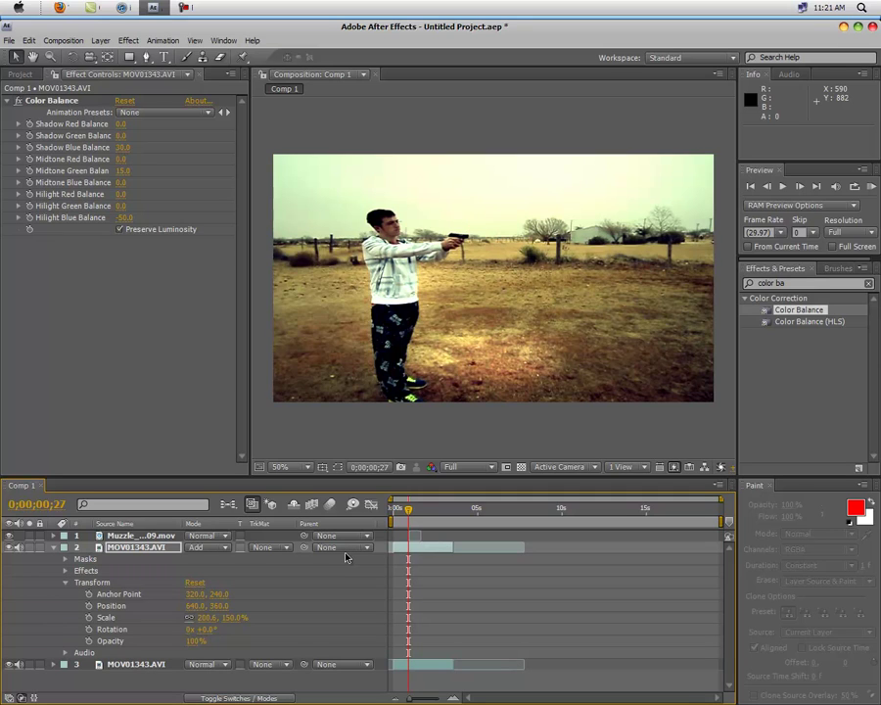
key(Page_Down)
key(Page_Down)
key(Page_Up)
key(Page_Up)
key(Page_Down)
key(Page_Up)
click(89, 642)
click(191, 642)
text(0)
key(Return)
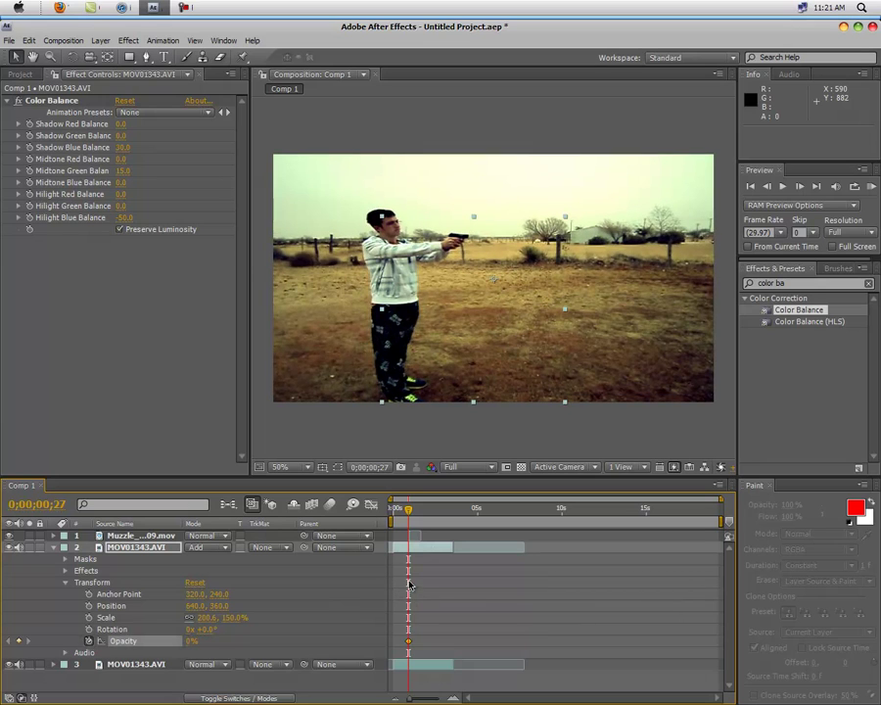
Step: Keyframe the upper footage layer's opacity to 100% at 0;00;00;28 and back to 0% at 0;00;00;29
key(Page_Down)
key(Page_Down)
key(Page_Down)
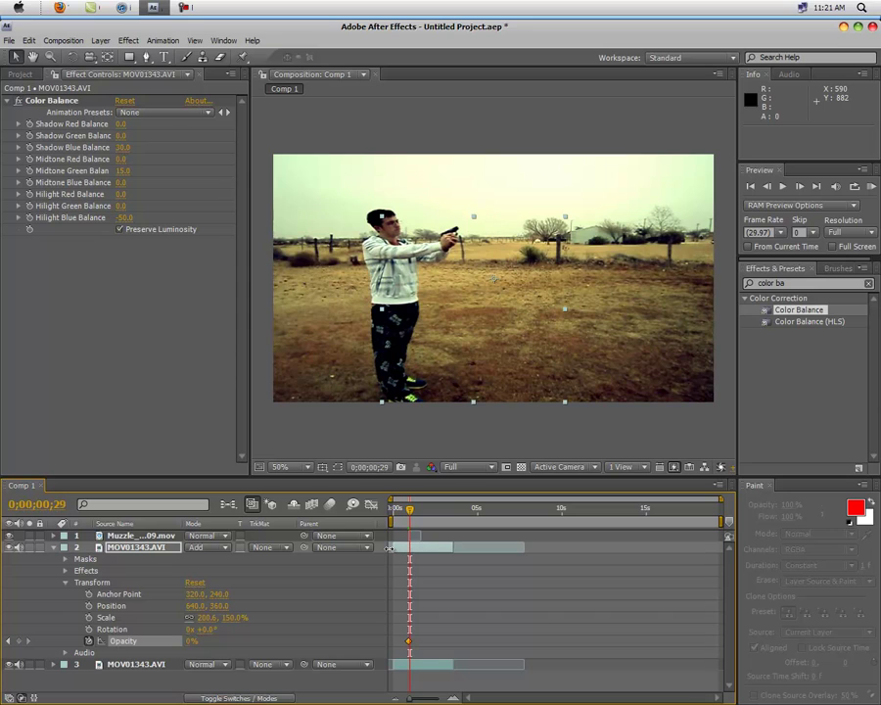
key(Page_Up)
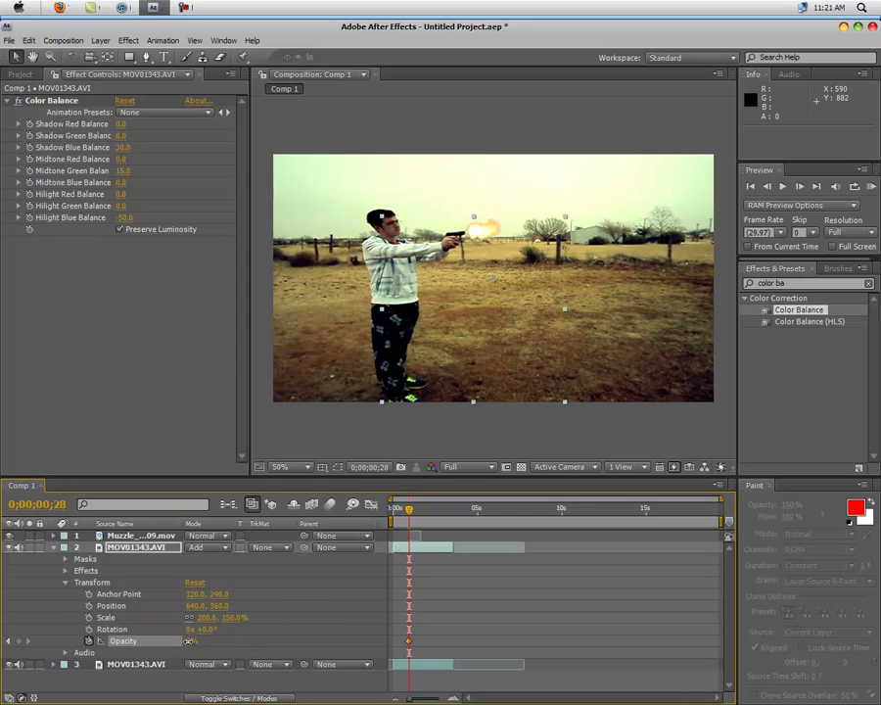
drag(192, 640, 331, 637)
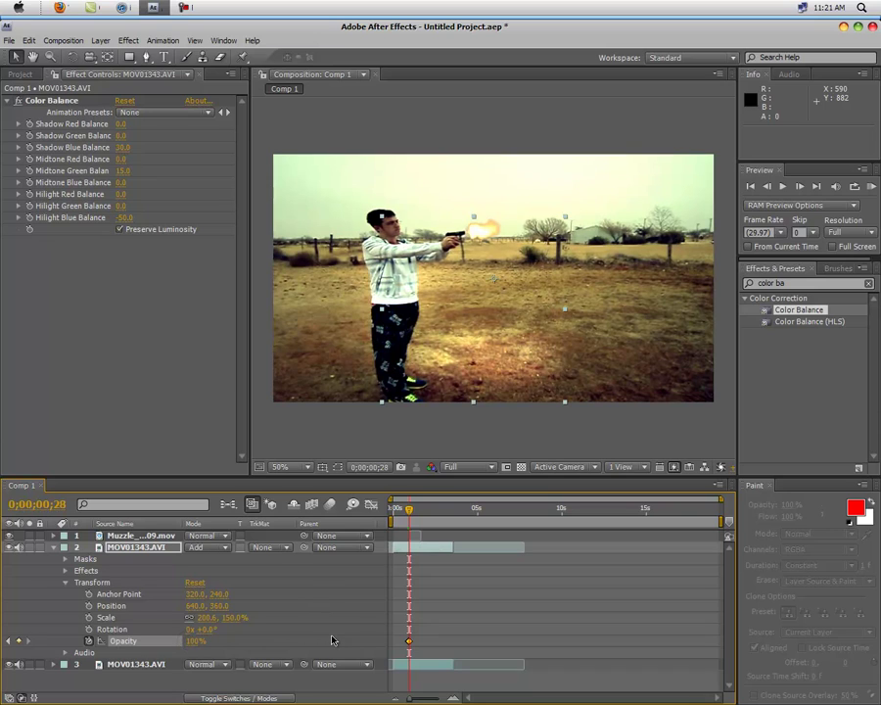
key(Page_Down)
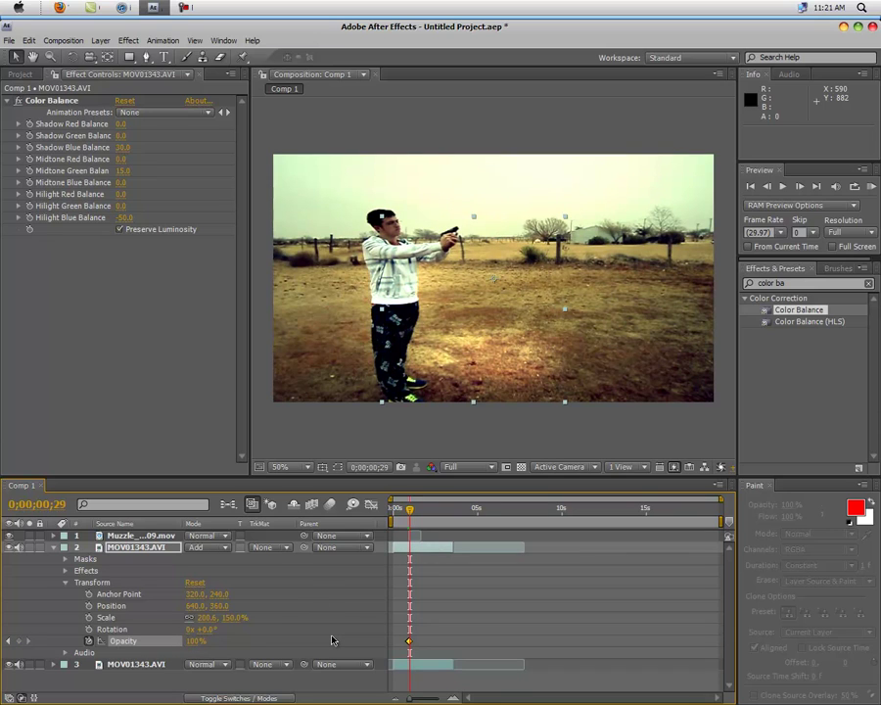
drag(196, 640, 106, 640)
Step: Play back the composition from just before the gunshot to check the one-frame flash and cast light
drag(410, 514, 408, 513)
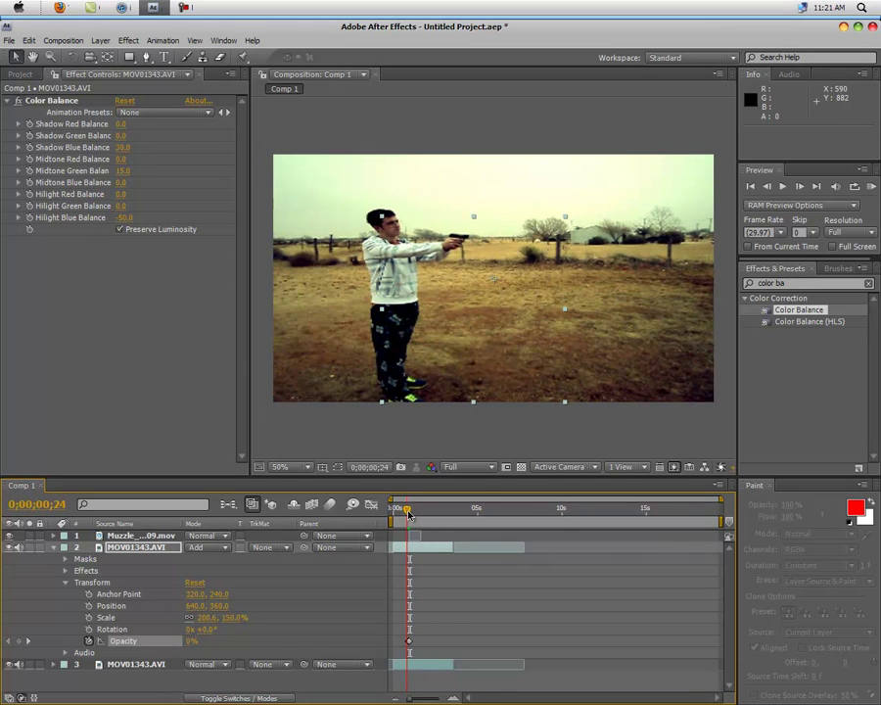
key(space)
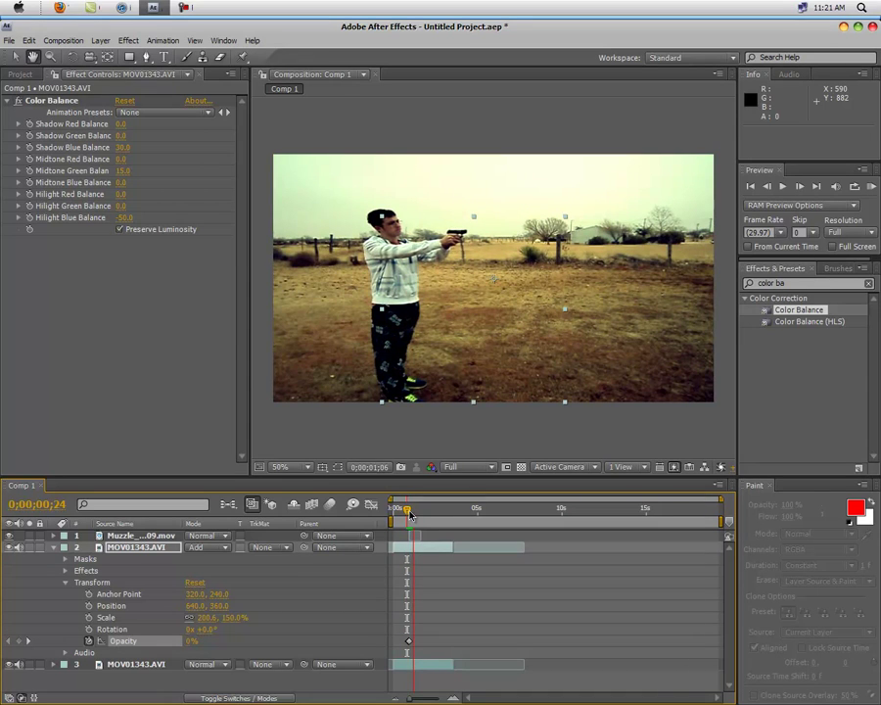
click(409, 513)
drag(409, 510, 408, 510)
key(space)
key(space)
Step: Collapse the upper footage layer and its Color Balance effect, and move the current time to 0;00;00;27
click(54, 549)
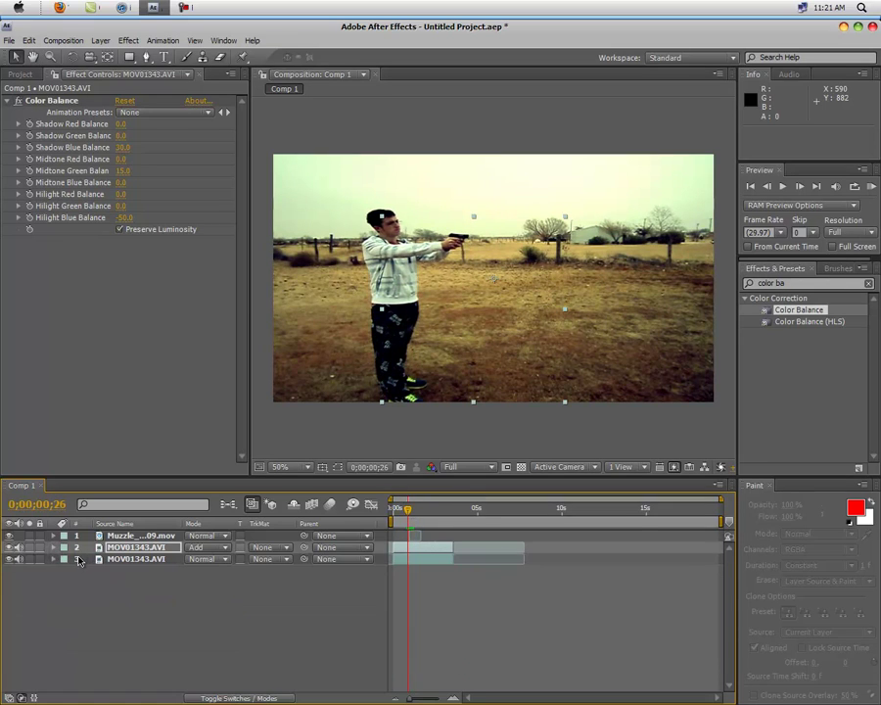
click(8, 102)
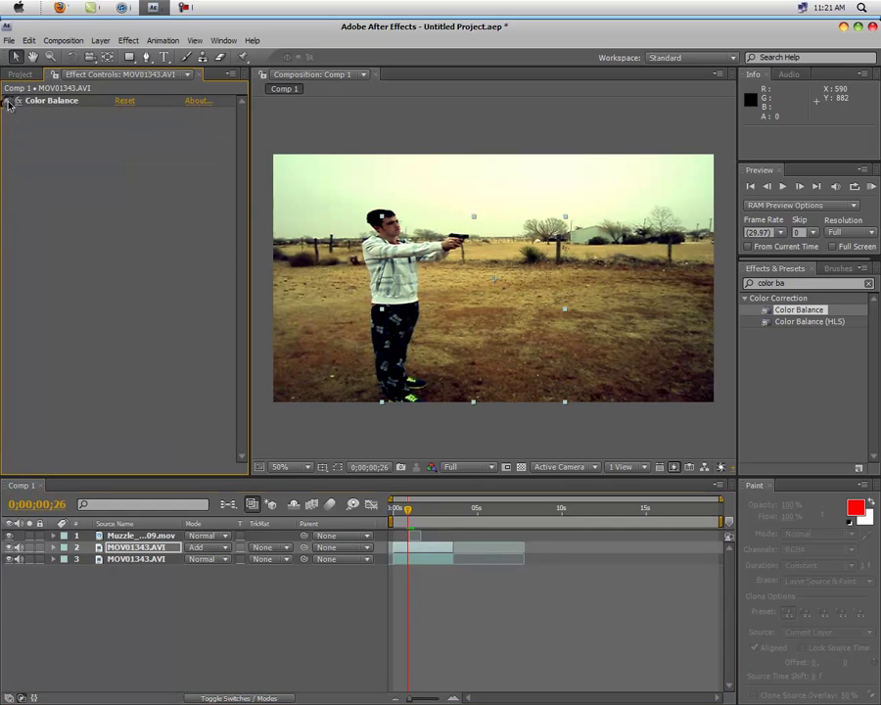
drag(409, 511, 409, 511)
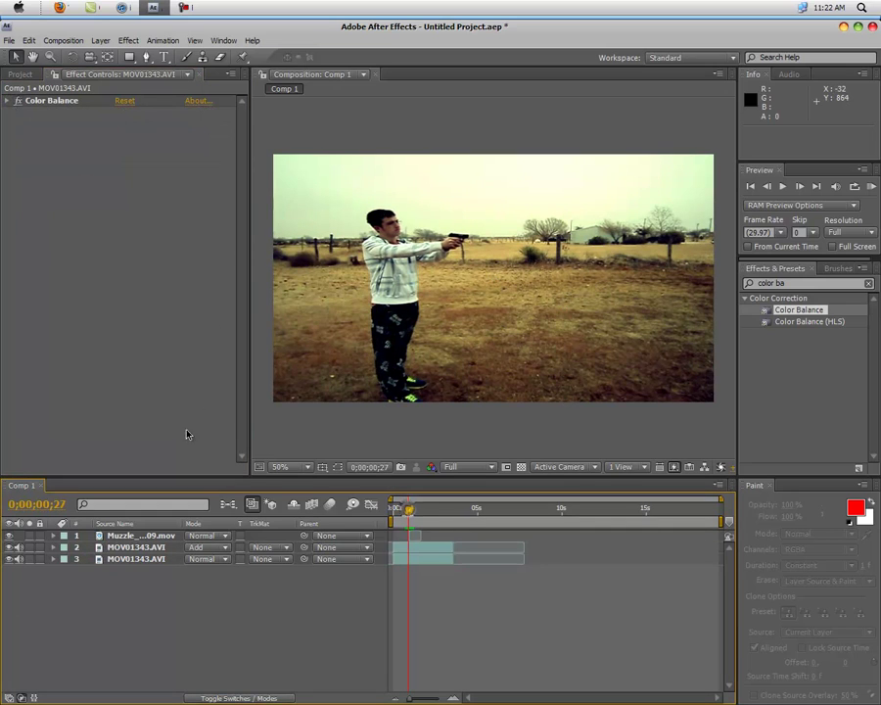